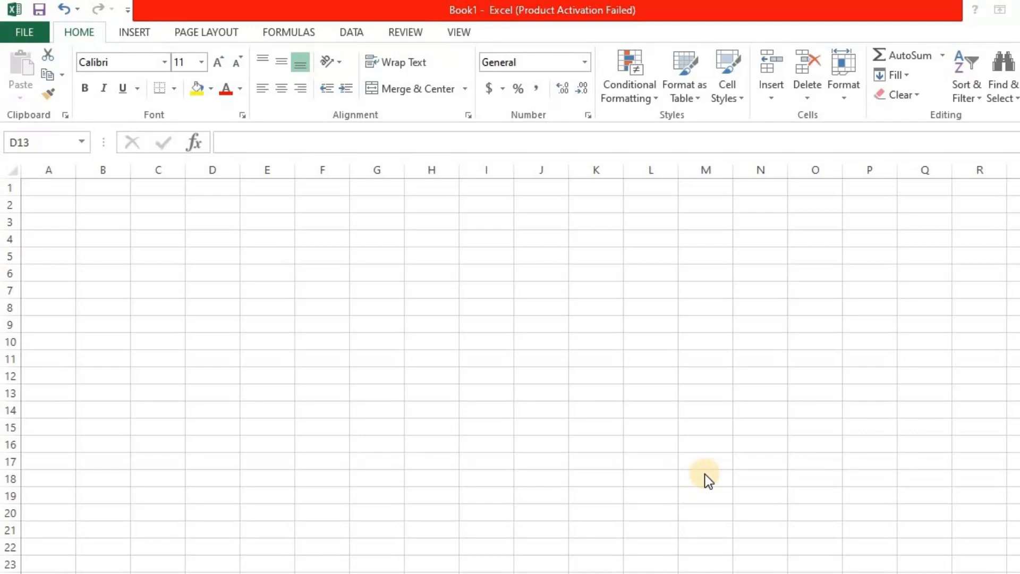
# - Enter Keyboard in cell A2 and Mouse in cell A3
pyautogui.click(52, 200)
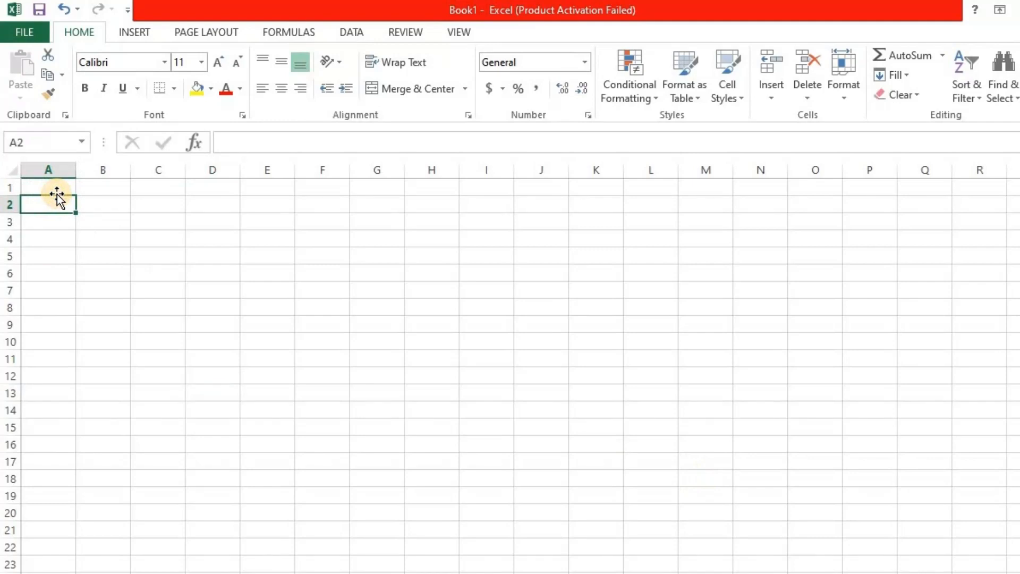
pyautogui.write('Keyad')
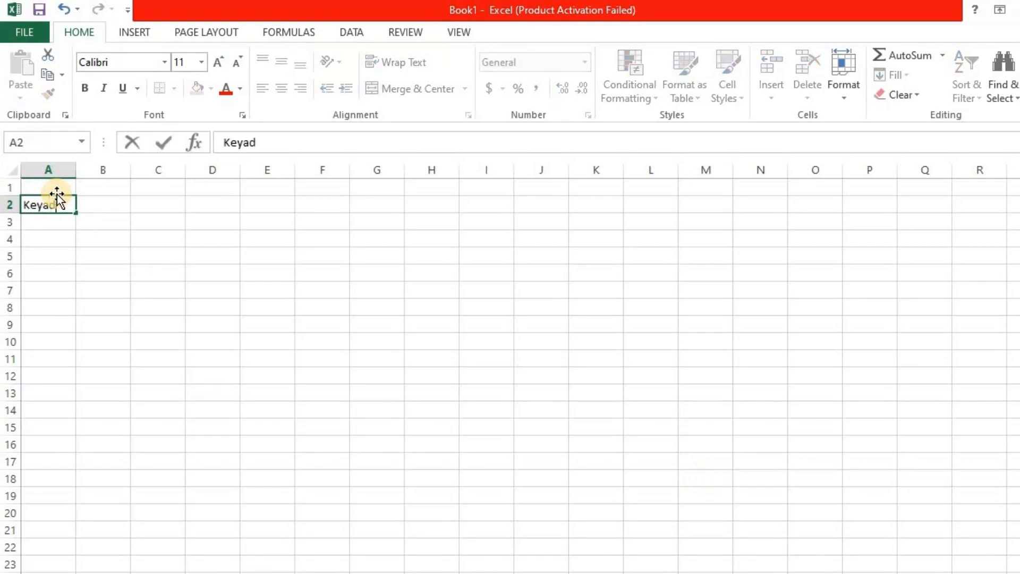
pyautogui.press('BackSpace')
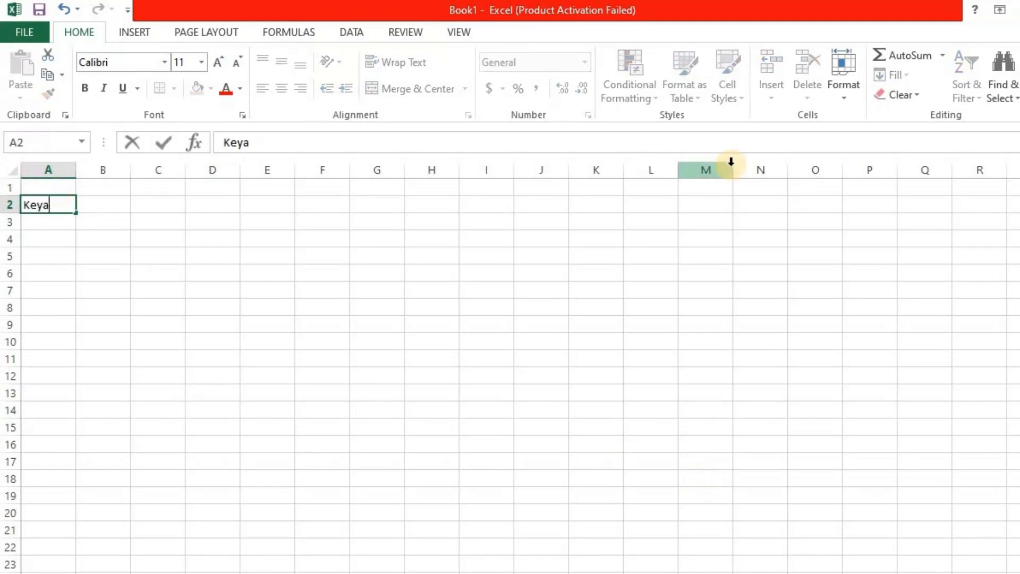
pyautogui.press('BackSpace')
pyautogui.write('b')
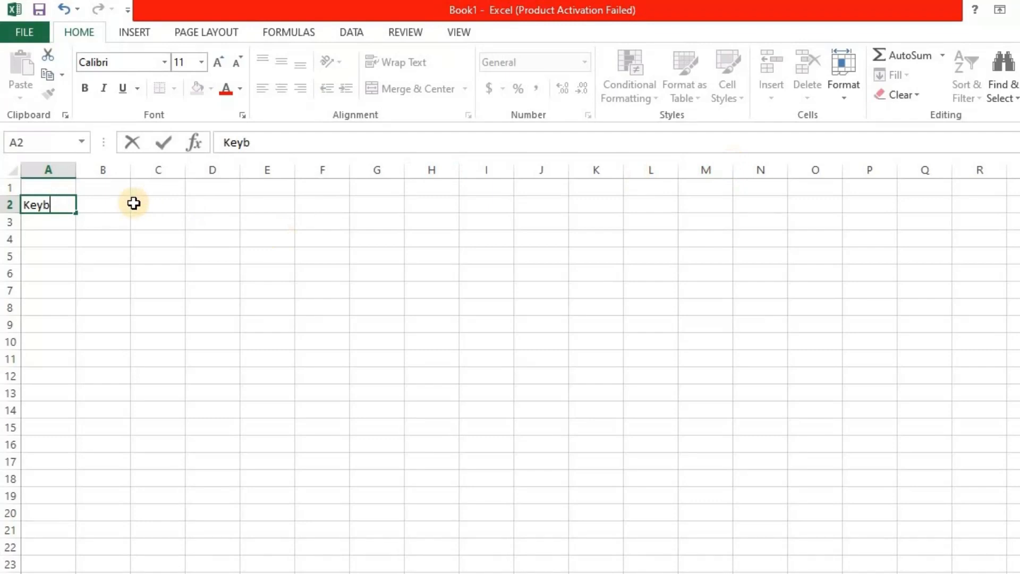
pyautogui.write('oard')
pyautogui.press('Return')
pyautogui.write('Mou')
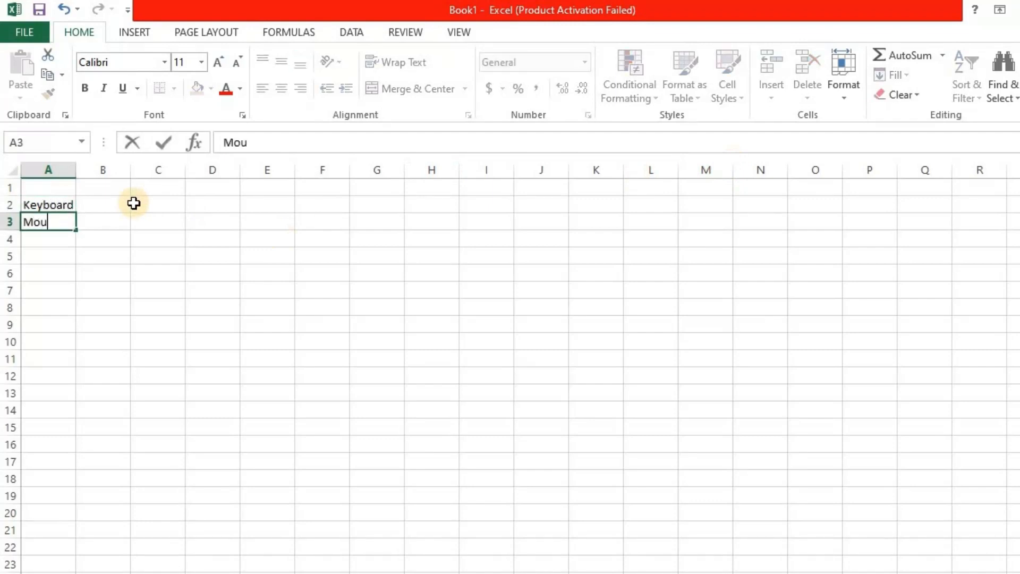
pyautogui.write('se')
pyautogui.press('Return')
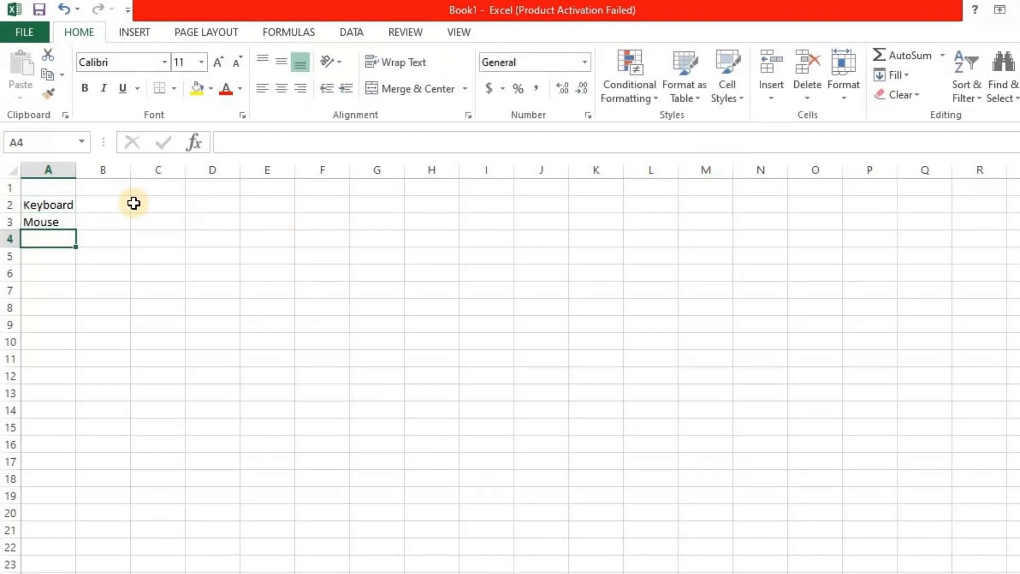
# - Continue the list with Speaker in cell A4 and Keyboard in cell A5
pyautogui.write('Speaker')
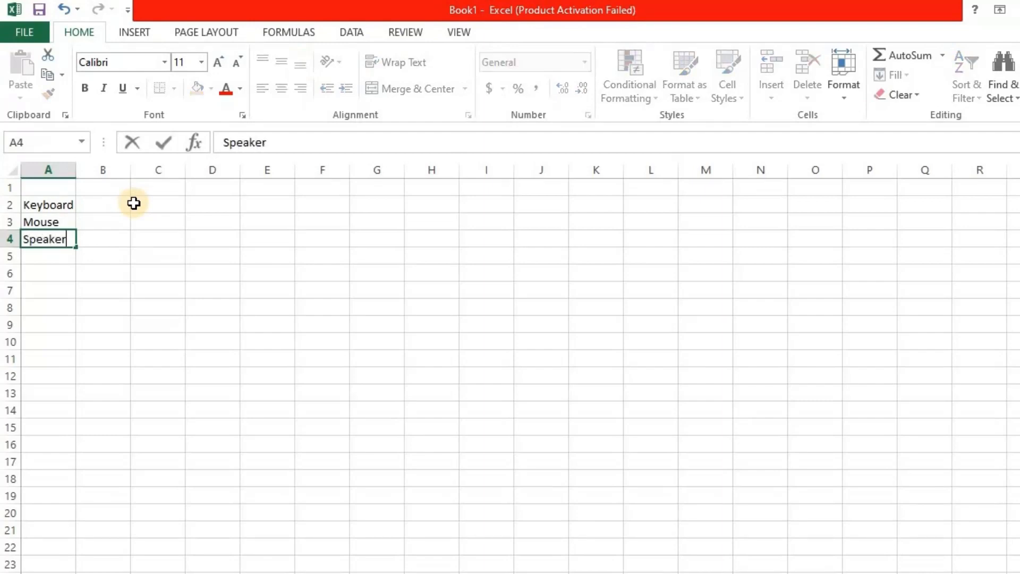
pyautogui.press('Return')
pyautogui.write('Keyv')
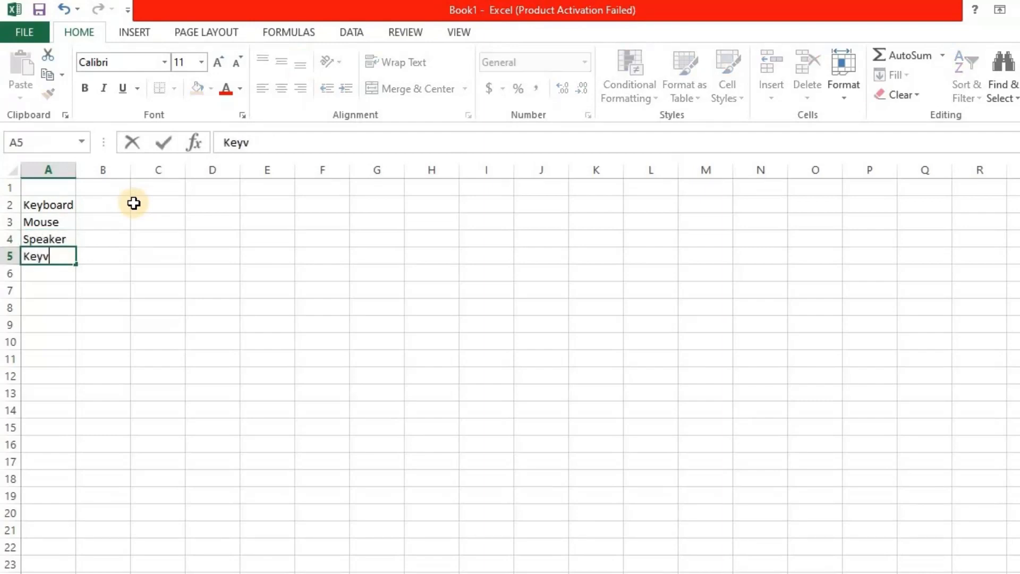
pyautogui.press('BackSpace')
pyautogui.write('bao')
pyautogui.press('BackSpace')
pyautogui.press('BackSpace')
pyautogui.write('oard')
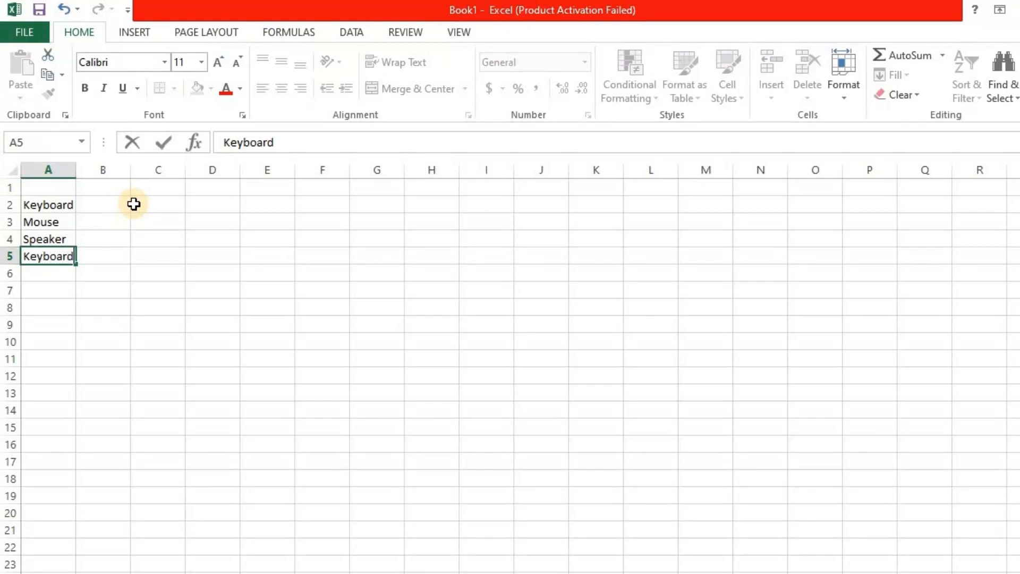
pyautogui.press('Return')
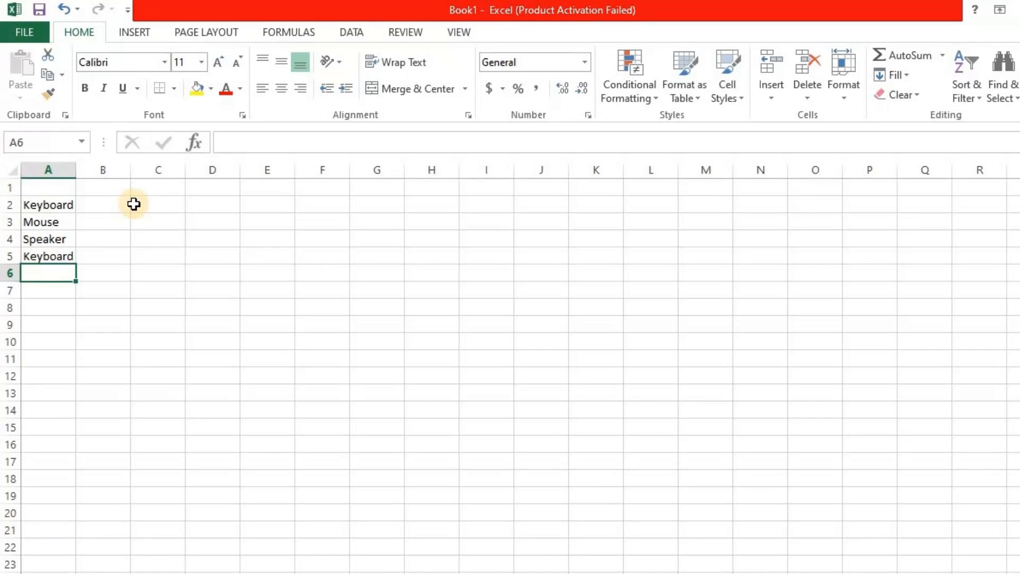
# - Clear the item names entered in A2:A6
pyautogui.moveTo(39, 202); pyautogui.dragTo(63, 273)
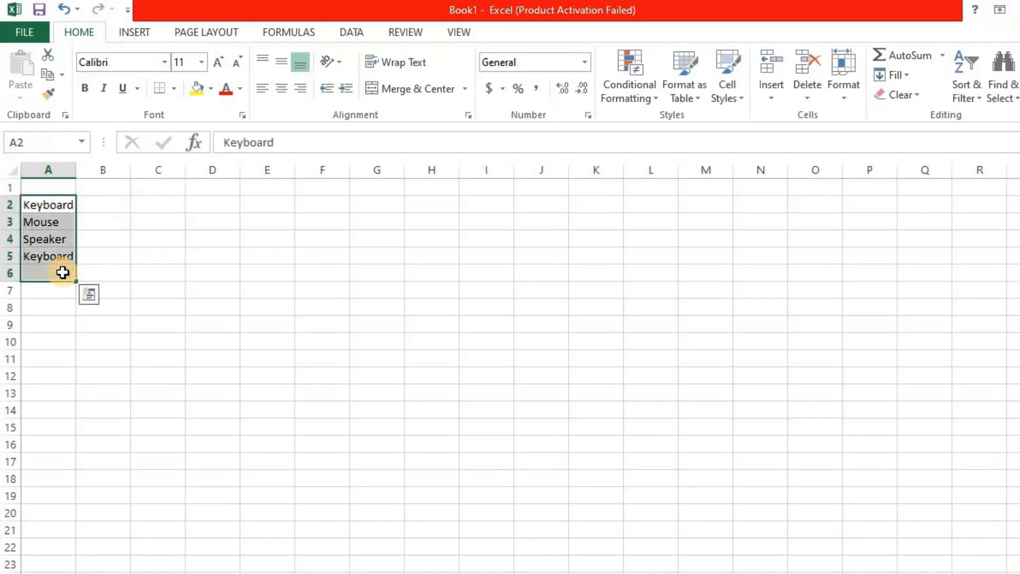
pyautogui.press('Delete')
pyautogui.click(165, 340)
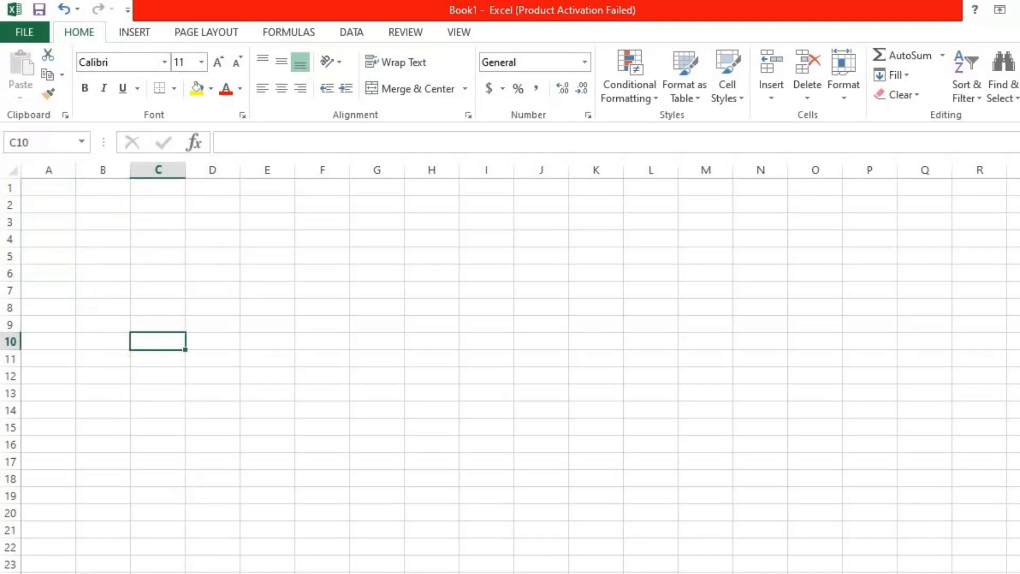
# - Go to another empty worksheet in the workbook and rename it
pyautogui.hotkey('ctrl', 'Home')
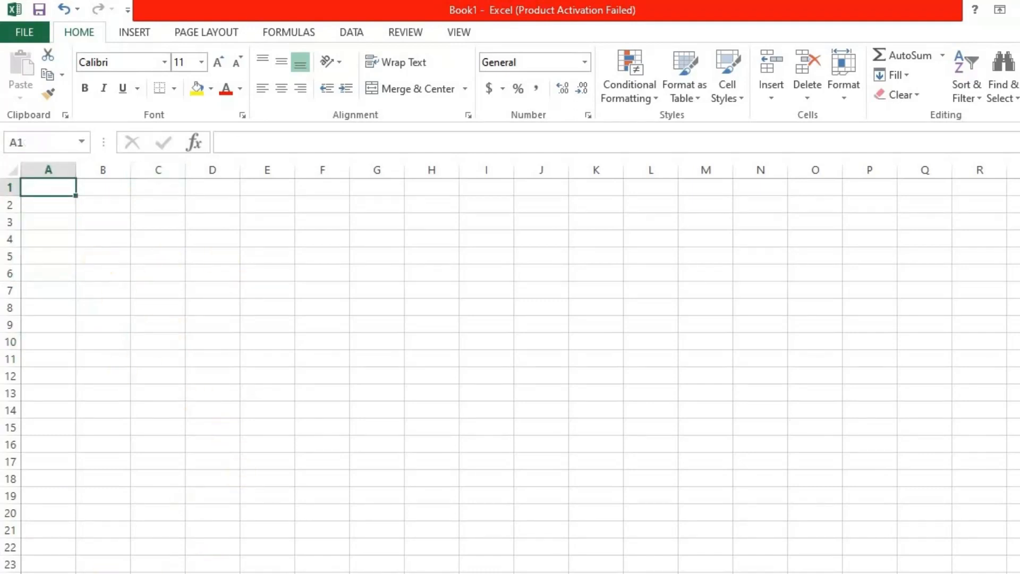
pyautogui.rightClick(165, 573)
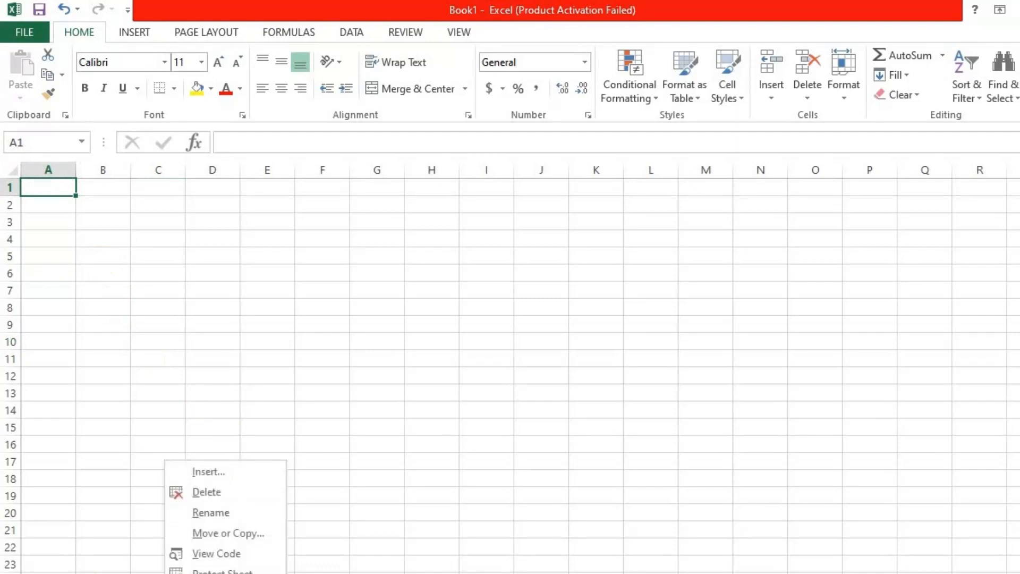
pyautogui.click(226, 512)
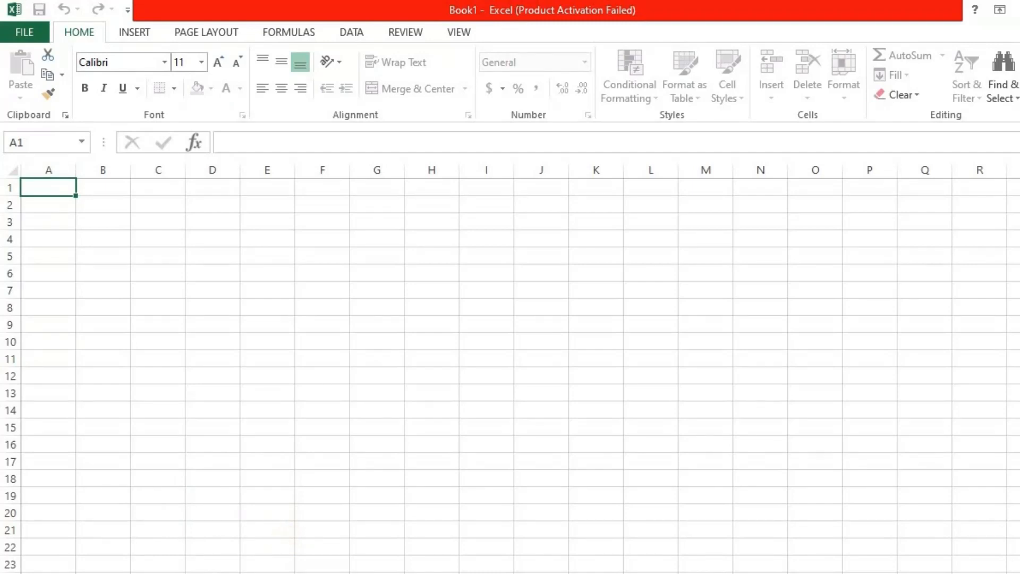
pyautogui.press('Return')
# - Enter the column heading Item Name in cell A2
pyautogui.click(48, 202)
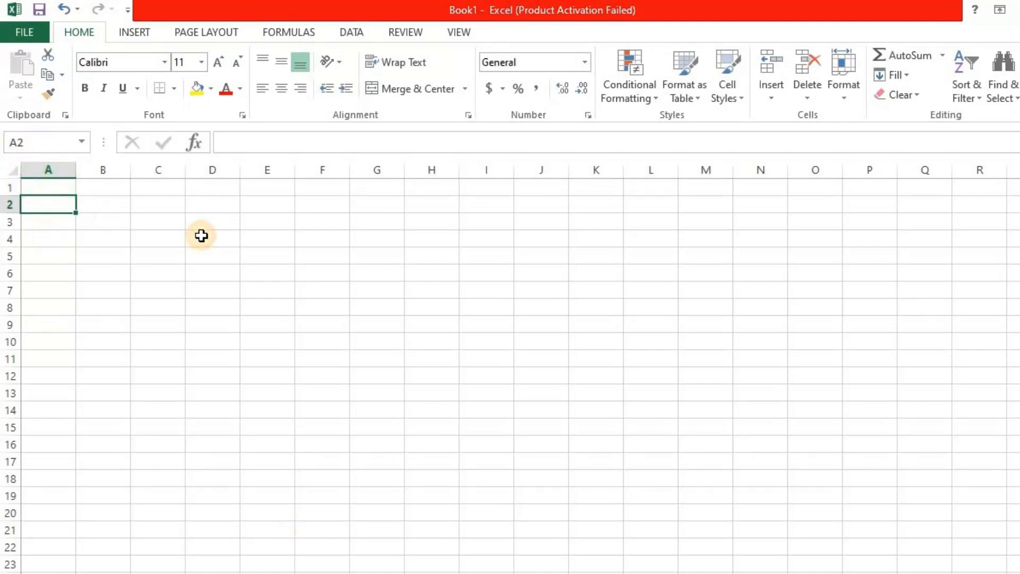
pyautogui.write('Item')
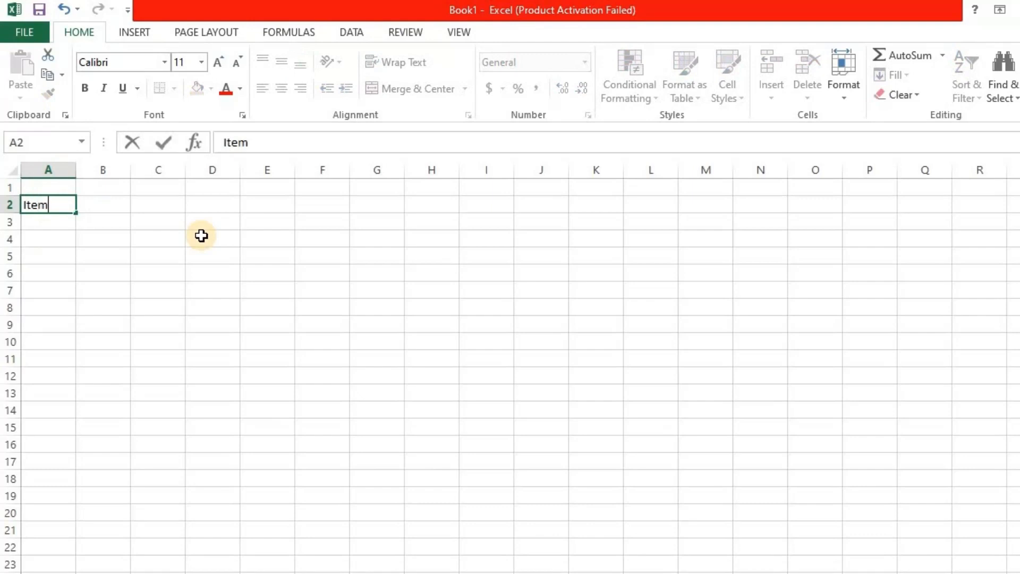
pyautogui.press('Return')
pyautogui.press('Up')
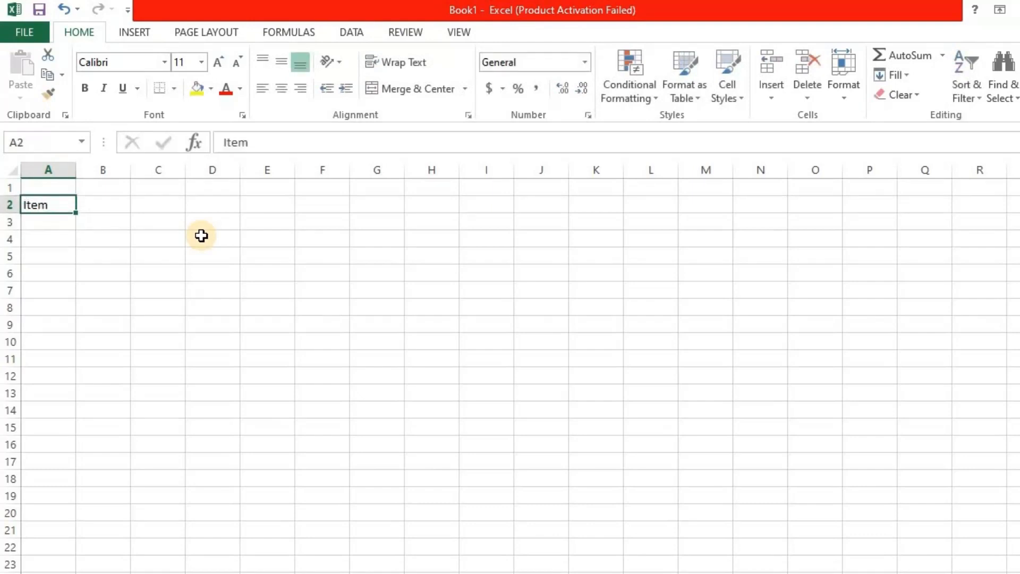
pyautogui.press('F2')
pyautogui.write('Name')
pyautogui.press('Return')
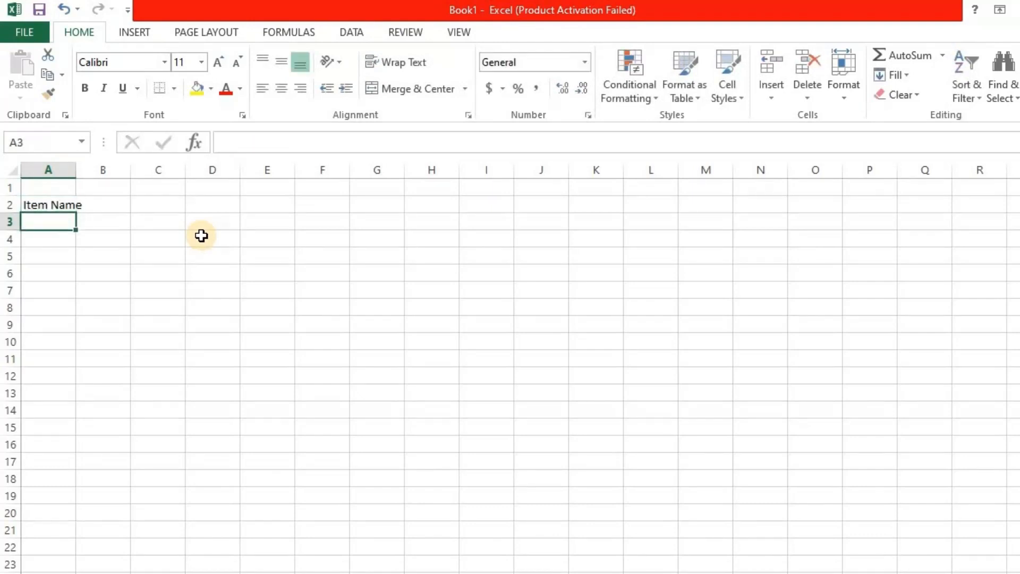
# - List Keybaord in cell A3 and Speaker in cell A4 below the heading
pyautogui.write('Keyb')
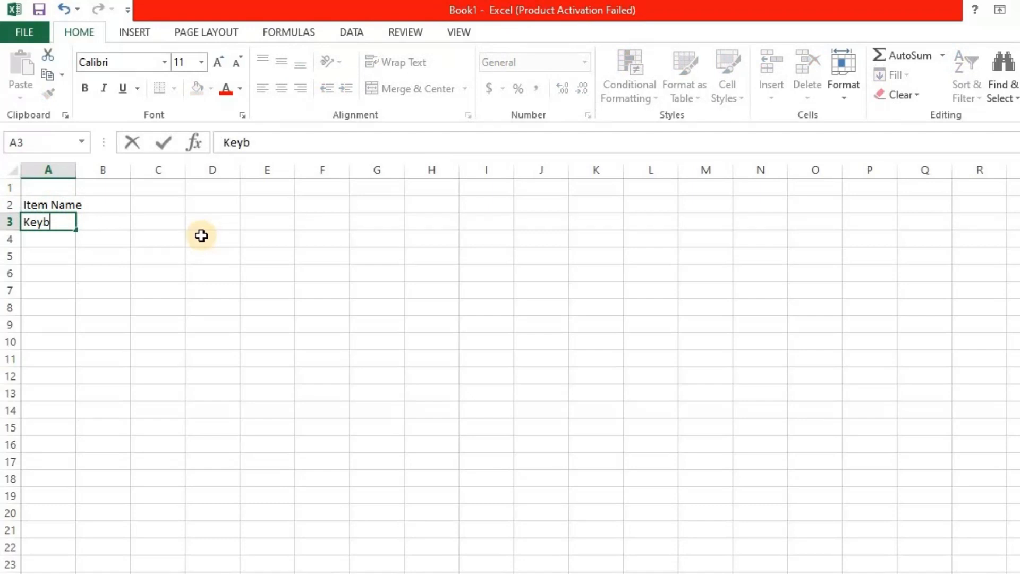
pyautogui.write('aord')
pyautogui.press('Return')
pyautogui.write('Spe')
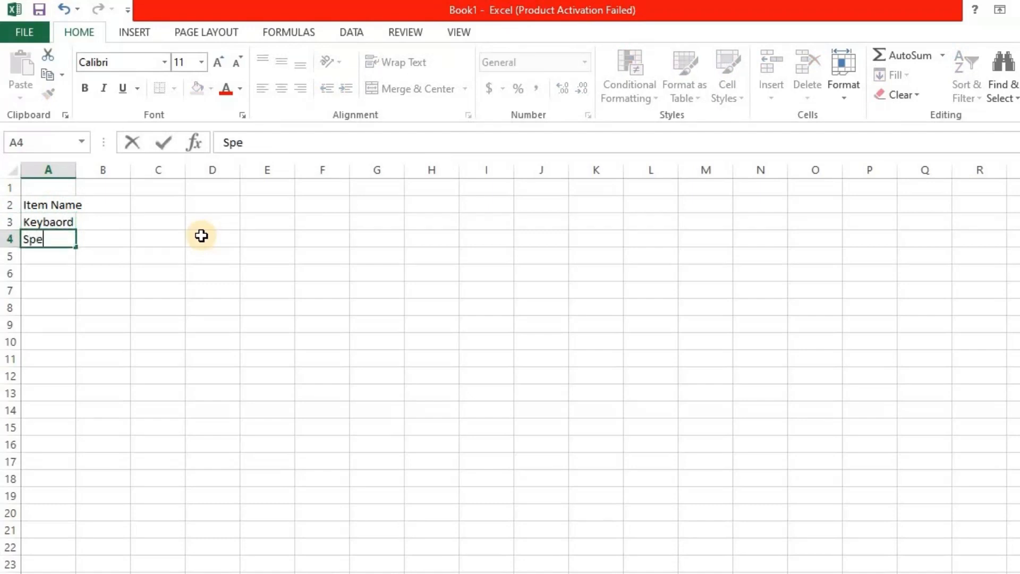
pyautogui.write('aker')
pyautogui.press('Return')
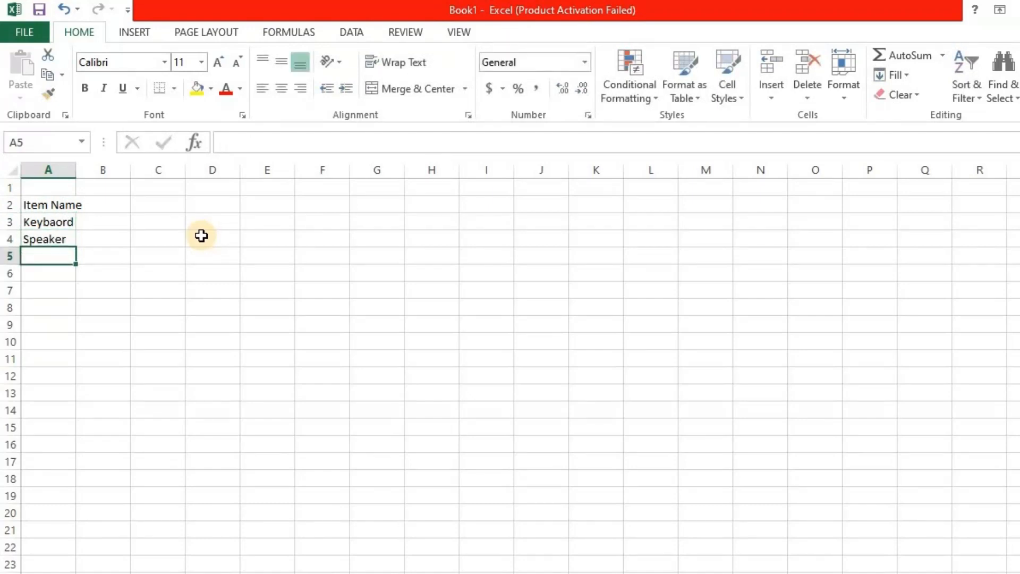
# - Add CPU in cell A5 and LCD in cell A6 to the item list
pyautogui.write('Mouse')
pyautogui.press('Return')
pyautogui.write('LC')
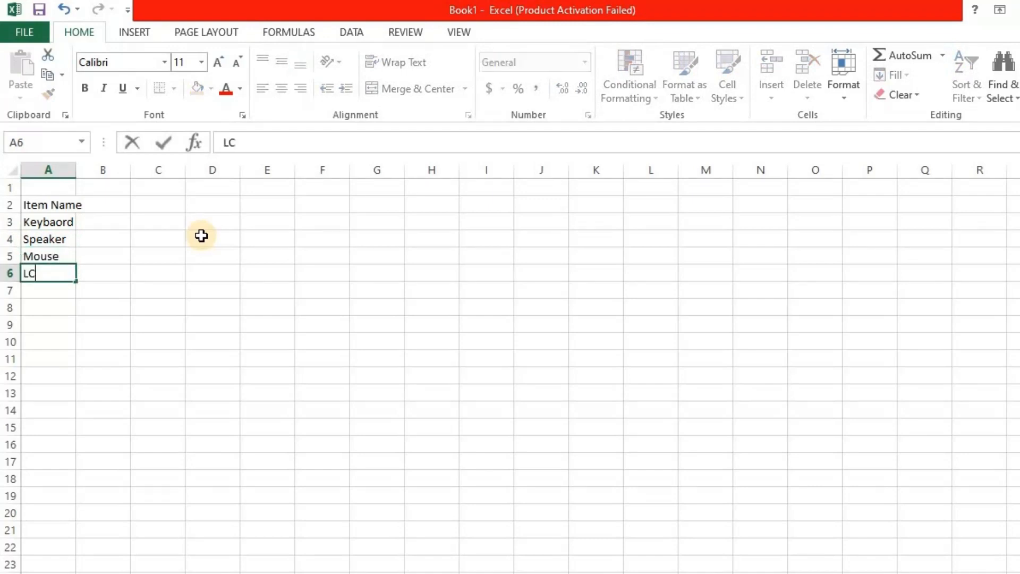
pyautogui.write('D')
pyautogui.press('Up')
pyautogui.write('CP')
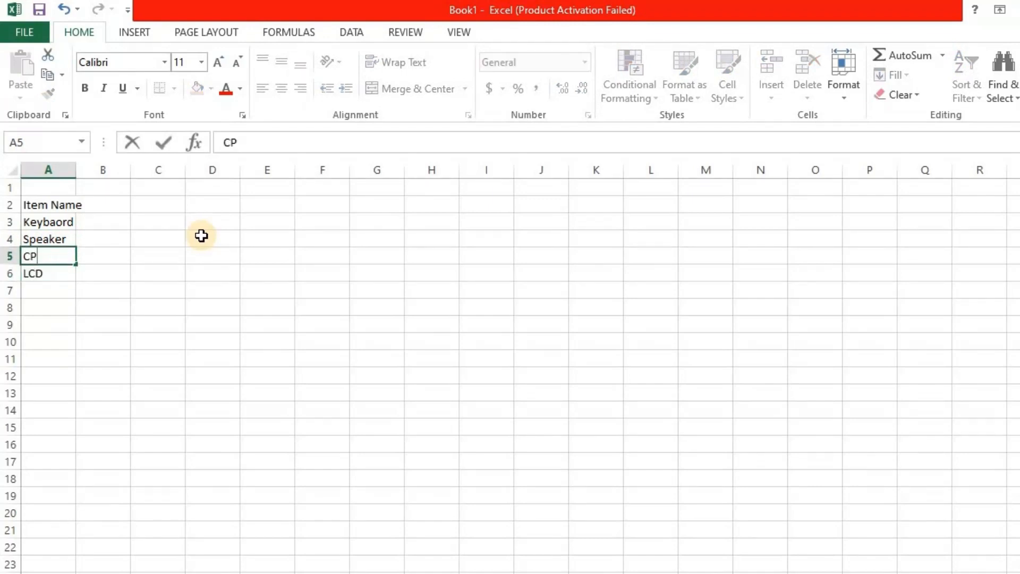
pyautogui.write('U')
pyautogui.press('Return')
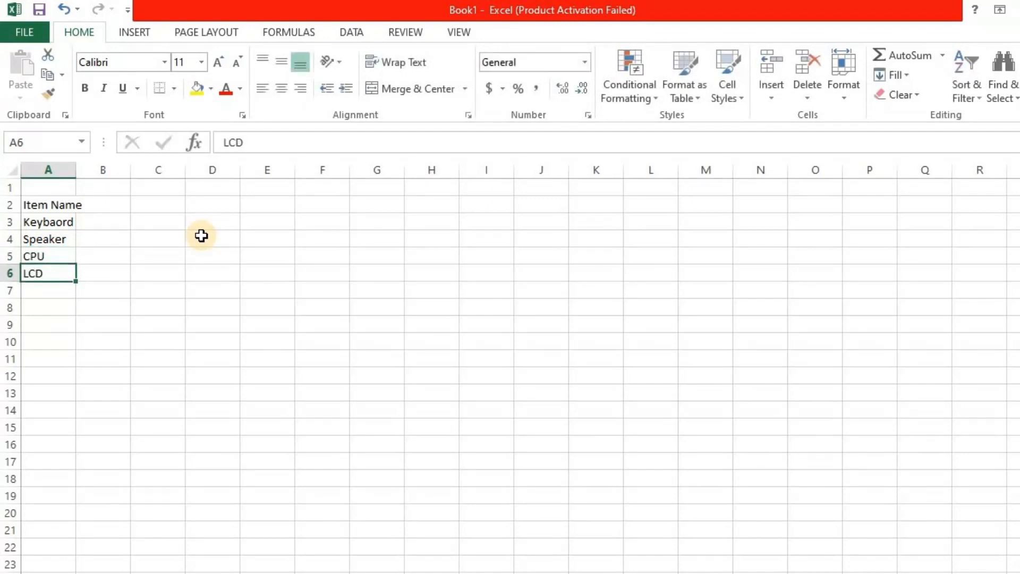
pyautogui.press('Down')
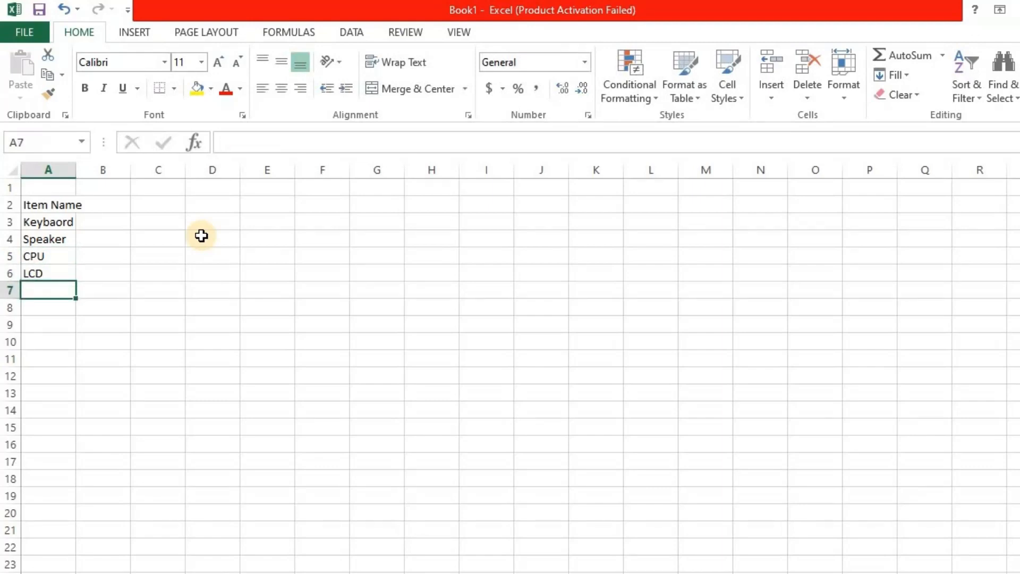
# - Complete the item list with Mouse in A7, SD Card in A8 and SSD in A9
pyautogui.write('Mouse')
pyautogui.press('Return')
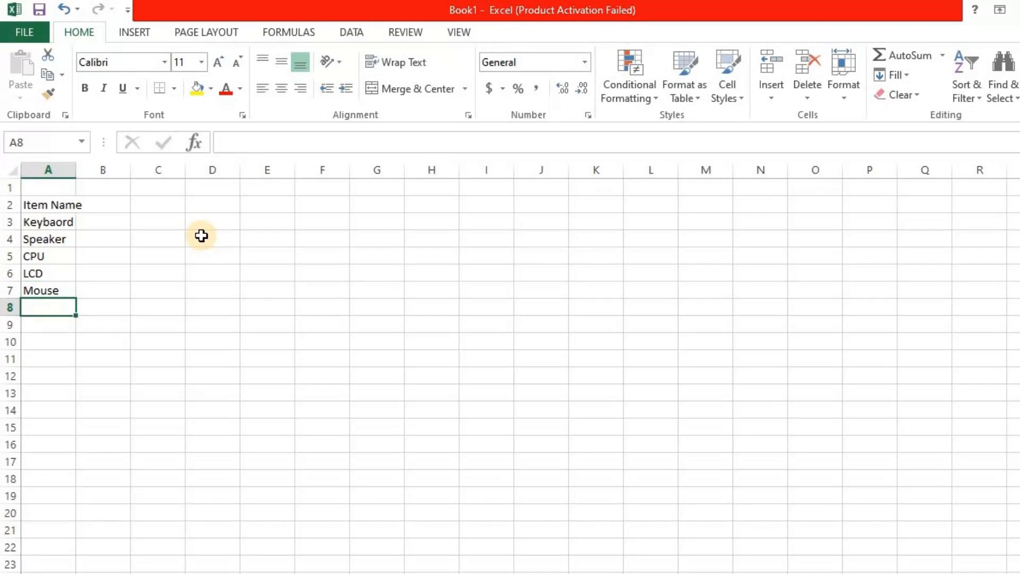
pyautogui.write('S')
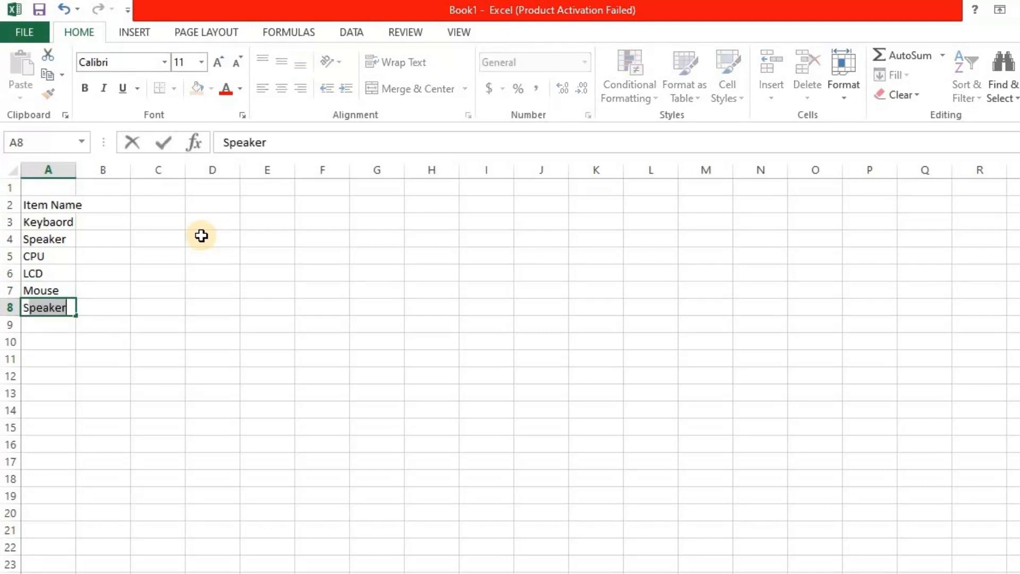
pyautogui.write('D Card')
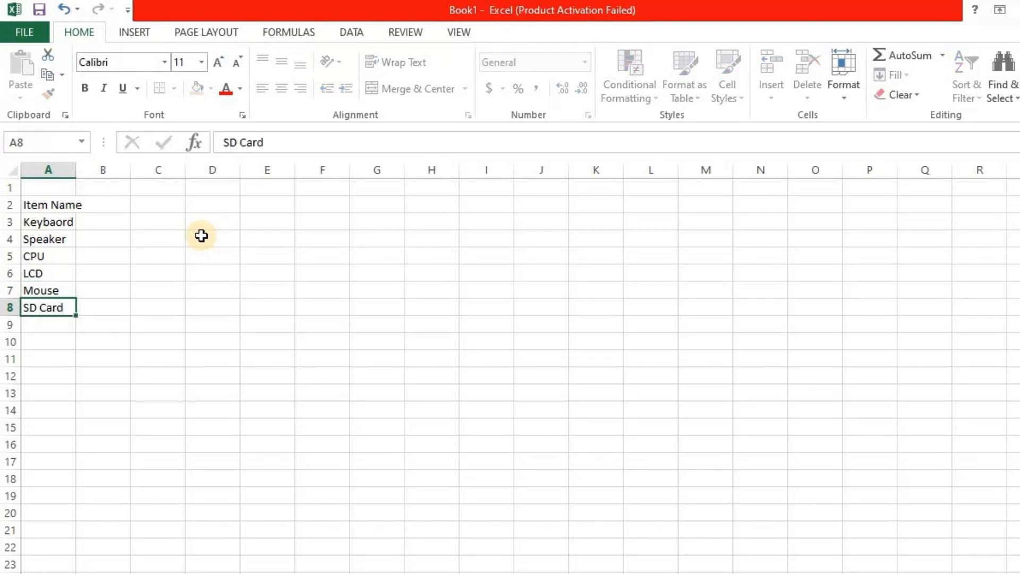
pyautogui.press('Return')
pyautogui.write('SSD')
pyautogui.press('Return')
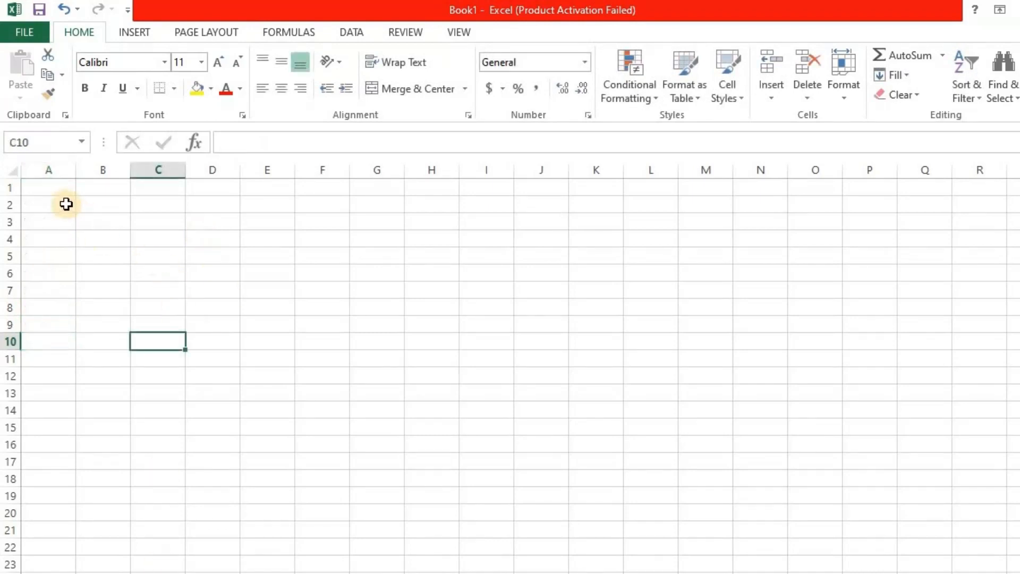
pyautogui.moveTo(48, 187); pyautogui.dragTo(378, 477)
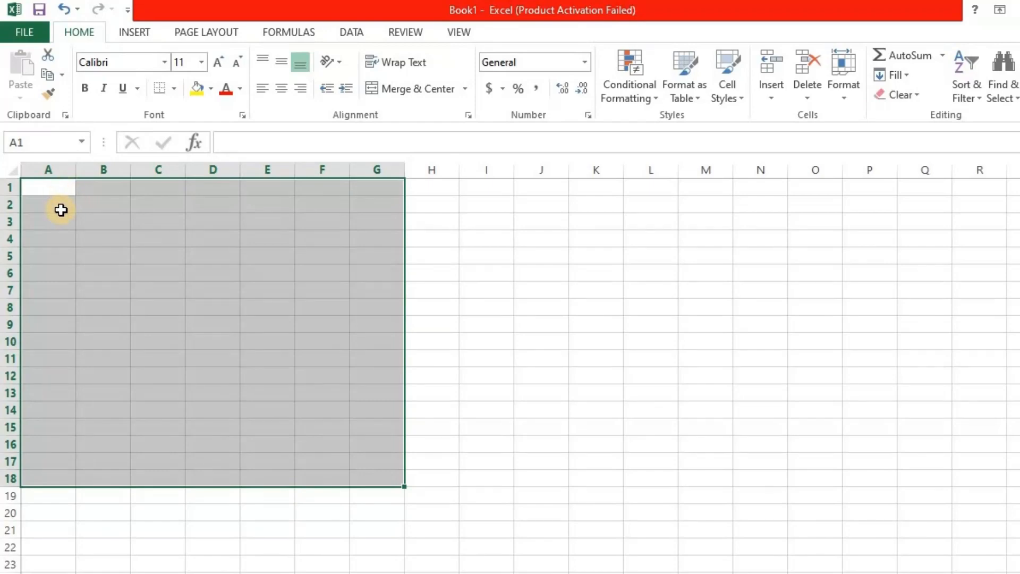
pyautogui.click(61, 210)
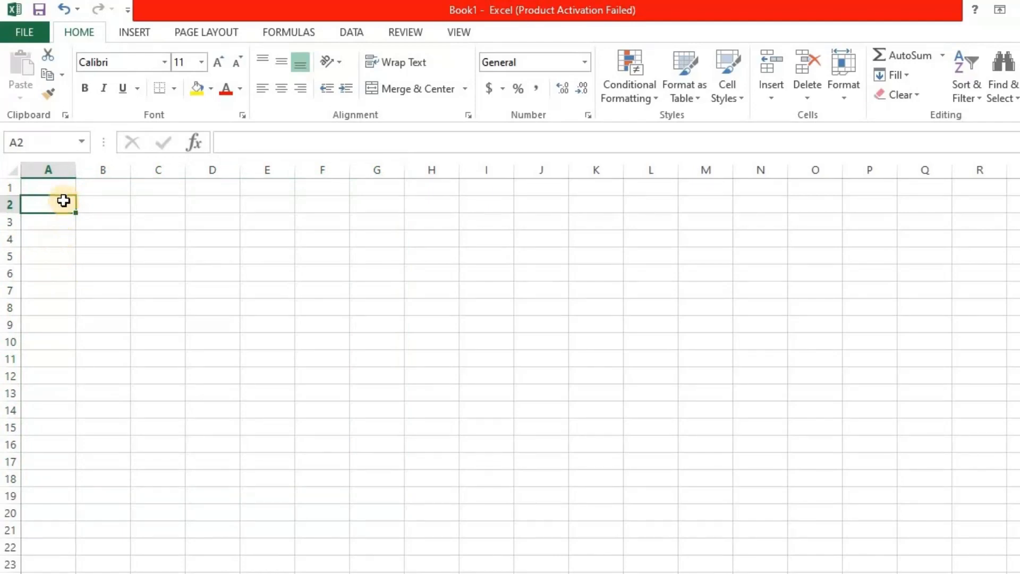
pyautogui.moveTo(52, 291); pyautogui.dragTo(339, 406)
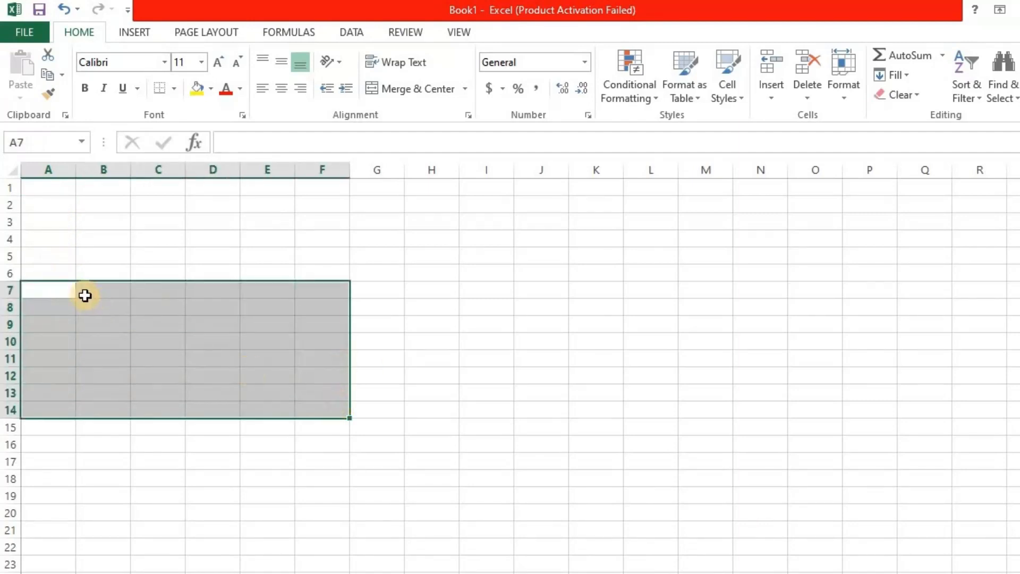
# - Merge and center cells B7:D7, and fill the merged format down through row 20
pyautogui.moveTo(83, 291); pyautogui.dragTo(221, 291)
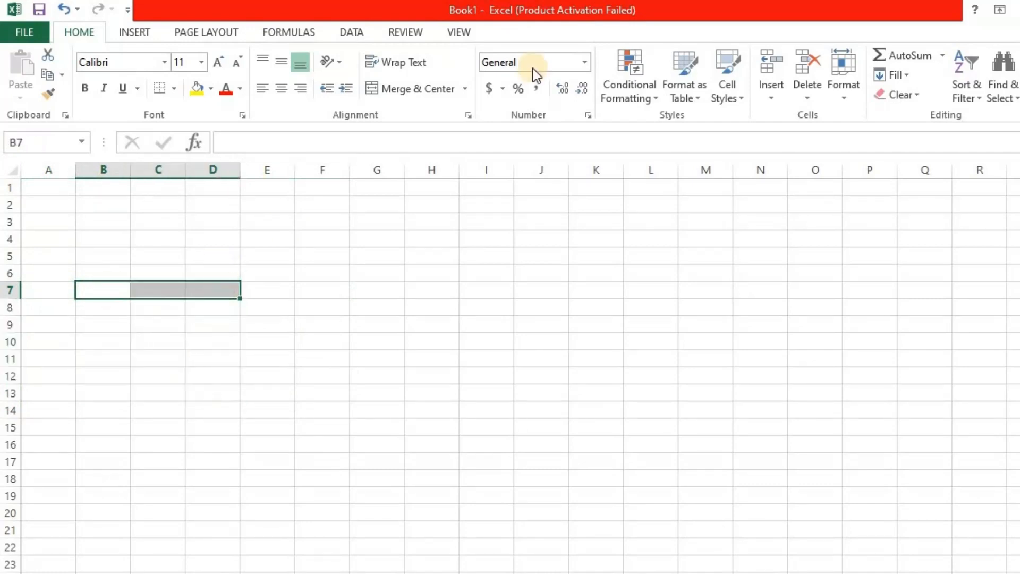
pyautogui.click(410, 89)
pyautogui.moveTo(243, 297); pyautogui.dragTo(253, 518)
pyautogui.moveTo(139, 296); pyautogui.dragTo(194, 505)
pyautogui.moveTo(204, 285); pyautogui.dragTo(198, 512)
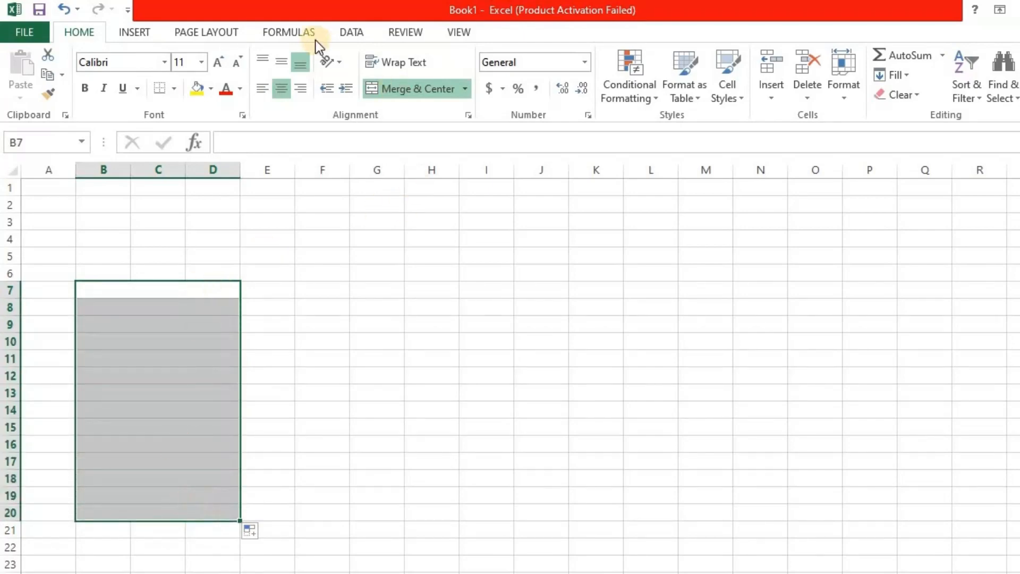
# - Start a data validation rule for the merged cells B7:D20 that allows a List
pyautogui.click(350, 30)
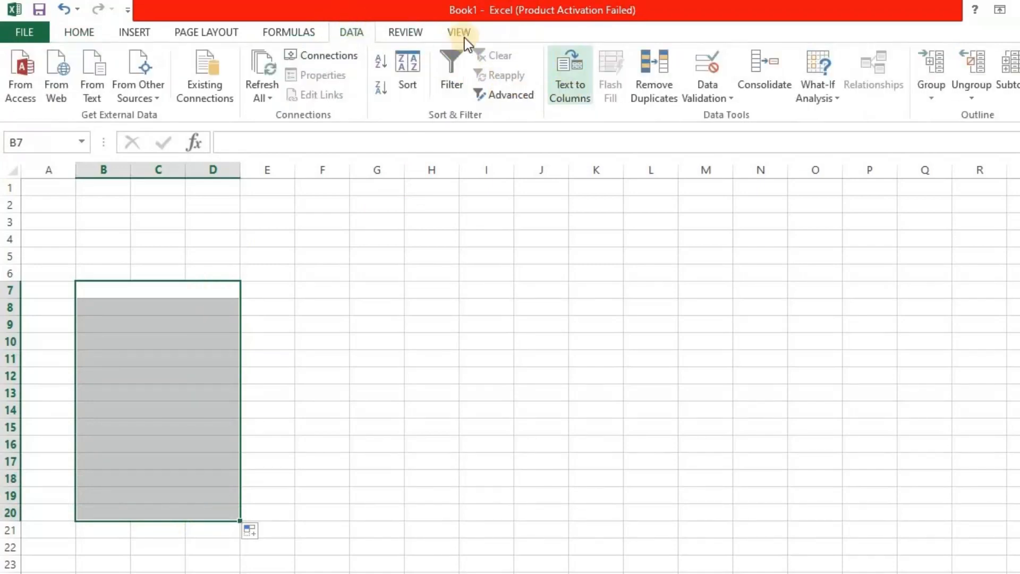
pyautogui.click(716, 98)
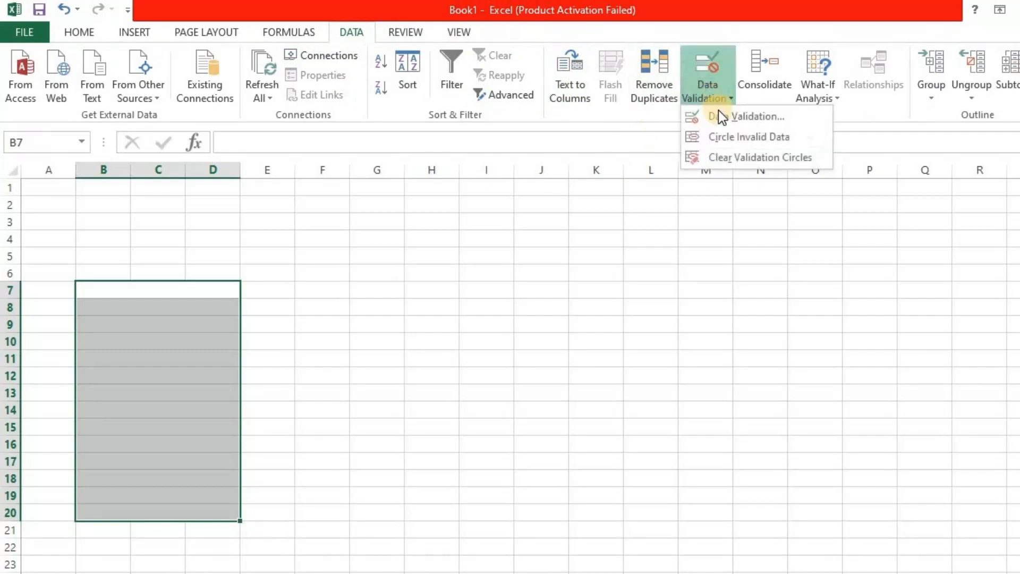
pyautogui.click(720, 110)
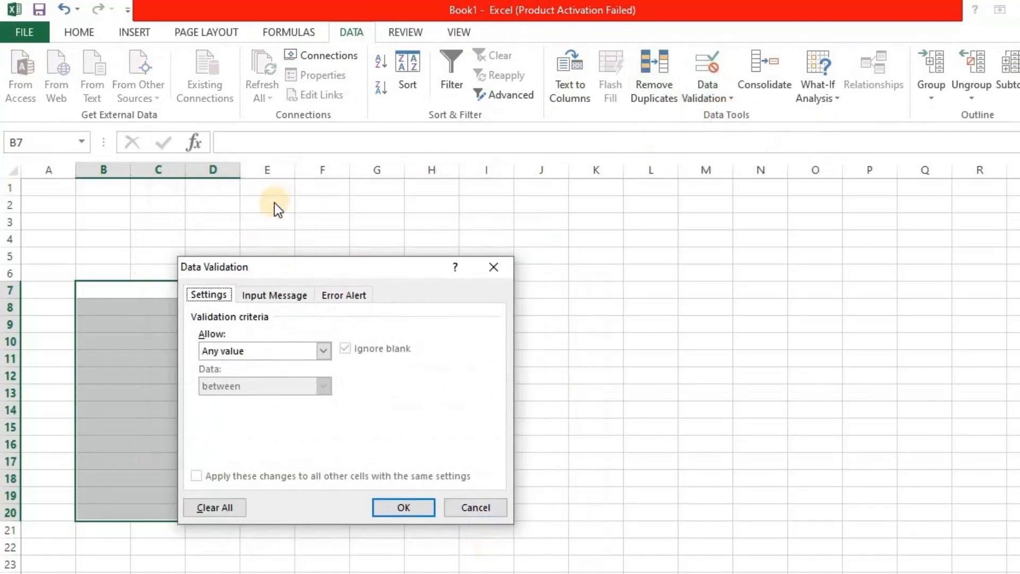
pyautogui.moveTo(214, 263); pyautogui.dragTo(190, 257)
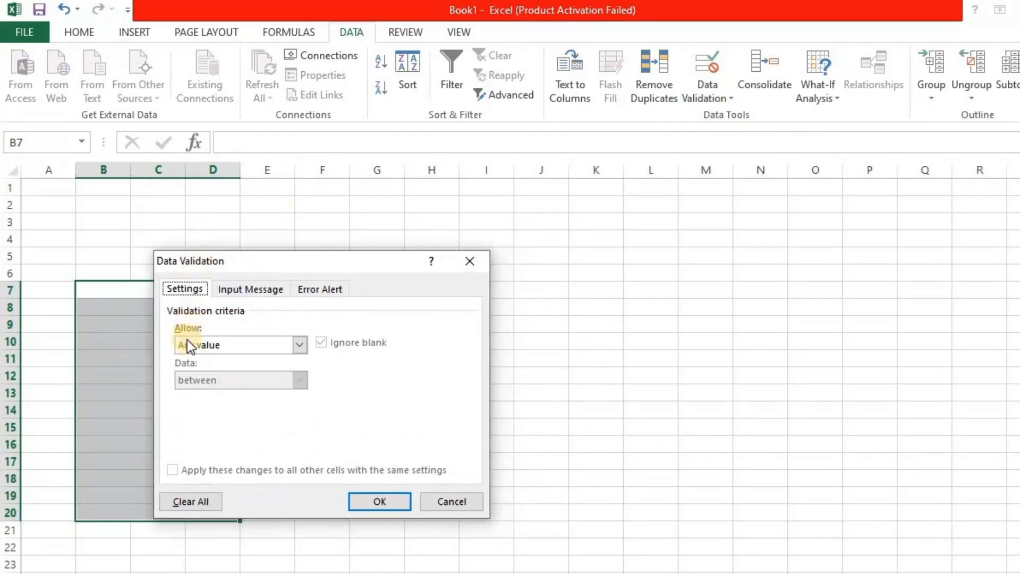
pyautogui.click(221, 343)
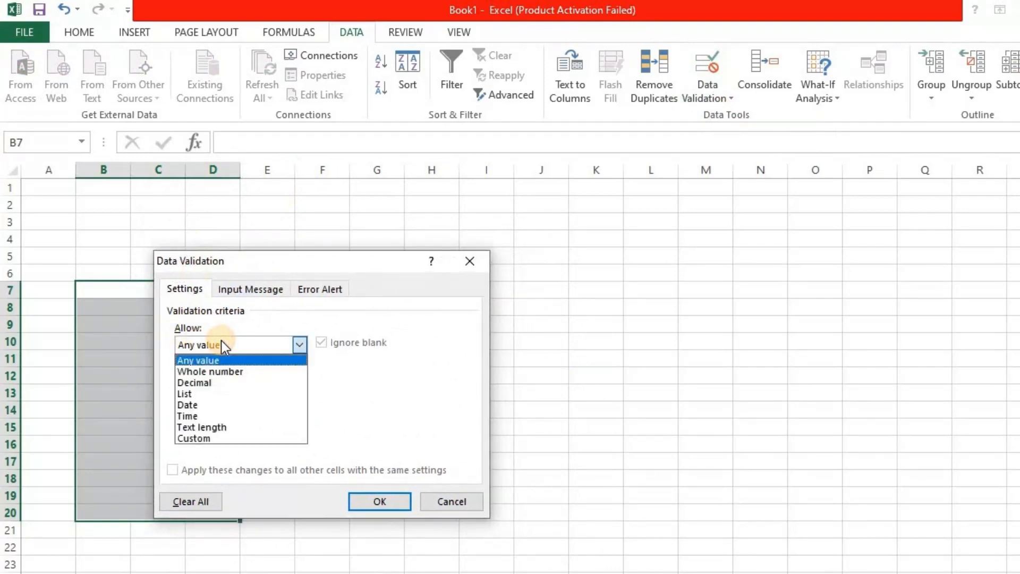
pyautogui.click(216, 393)
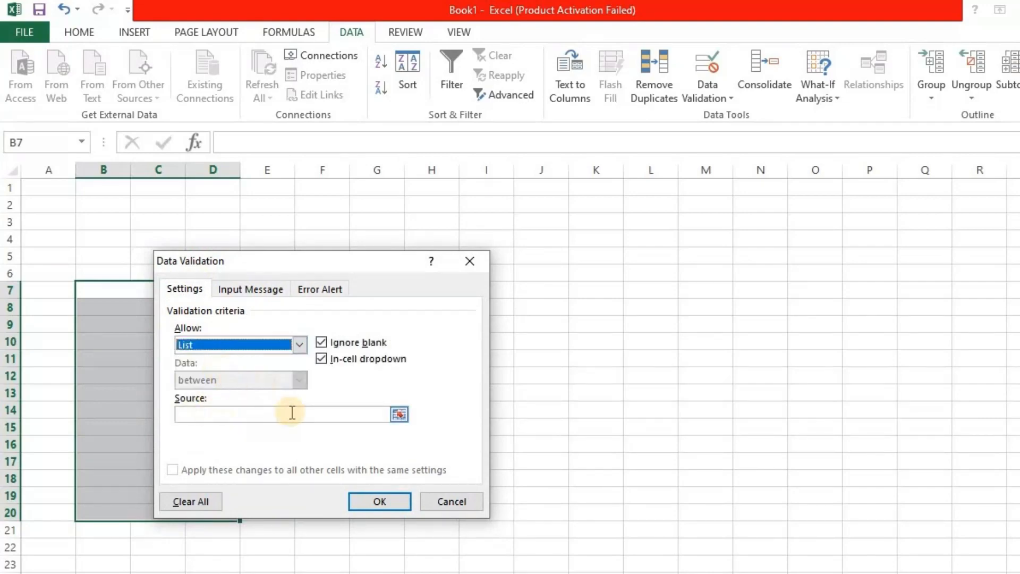
# - Set the validation source to ='List Data'!$A$3:$A$9 and apply the rule
pyautogui.click(398, 415)
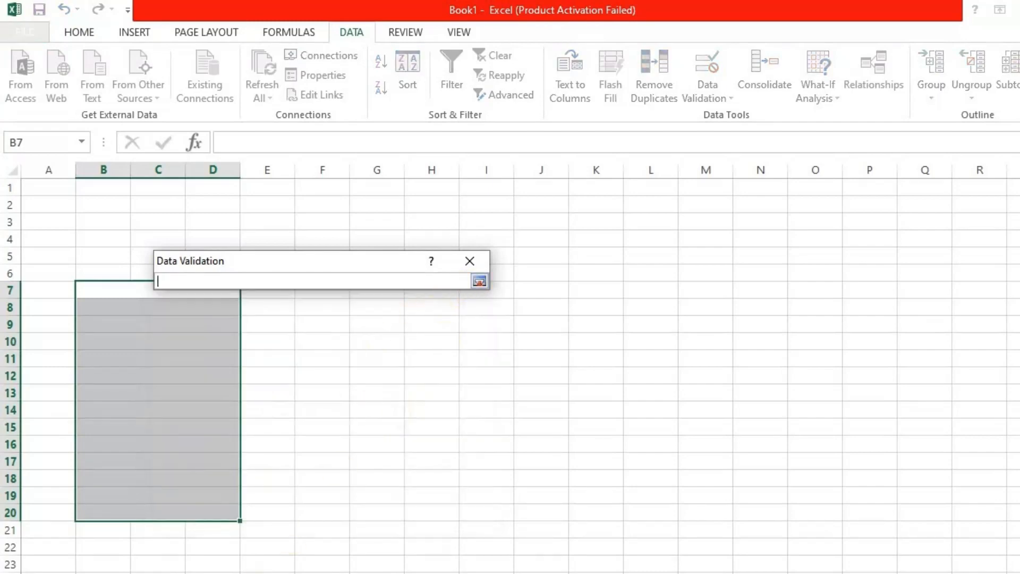
pyautogui.click(180, 573)
pyautogui.moveTo(52, 220); pyautogui.dragTo(34, 325)
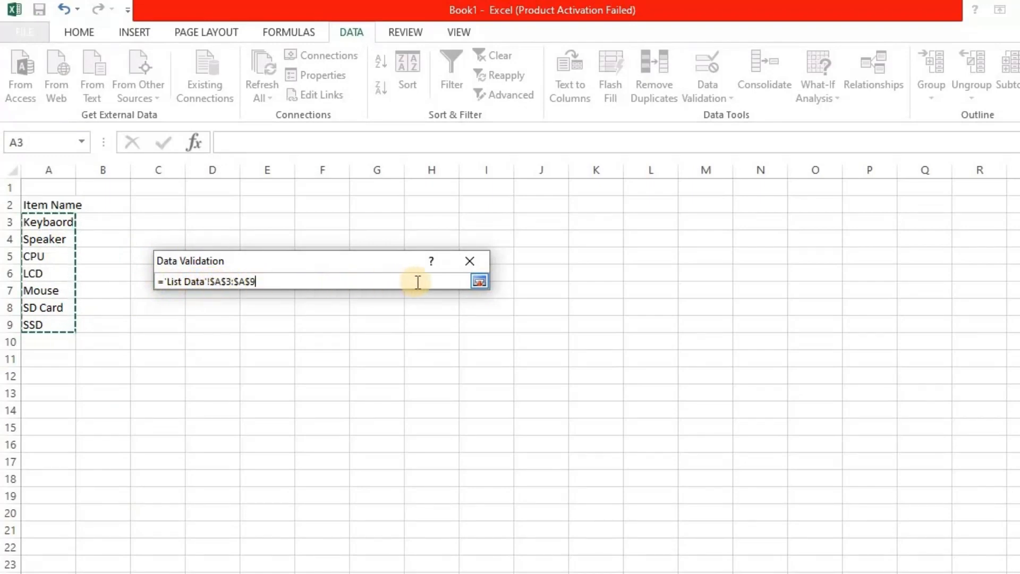
pyautogui.click(480, 281)
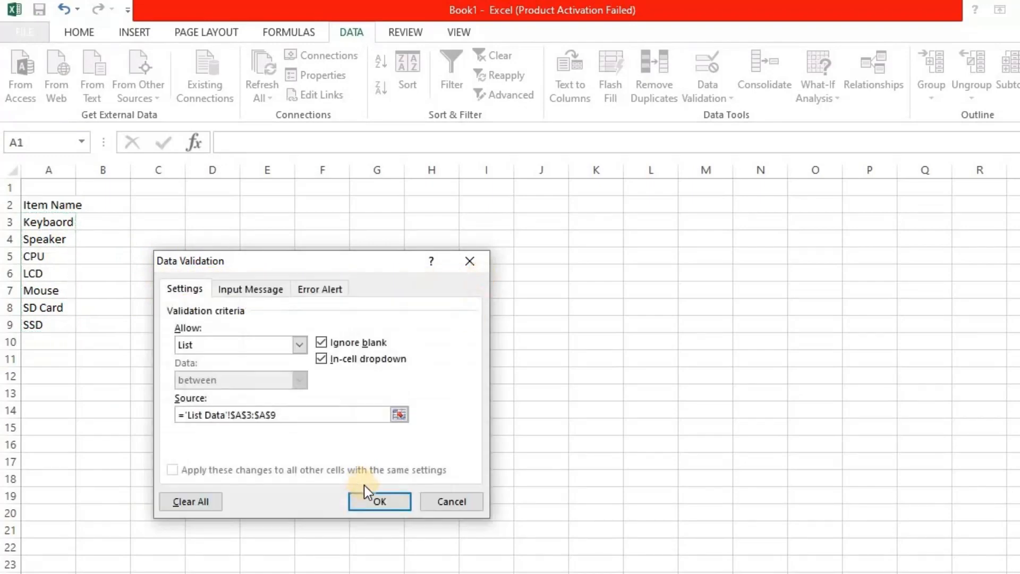
pyautogui.click(374, 502)
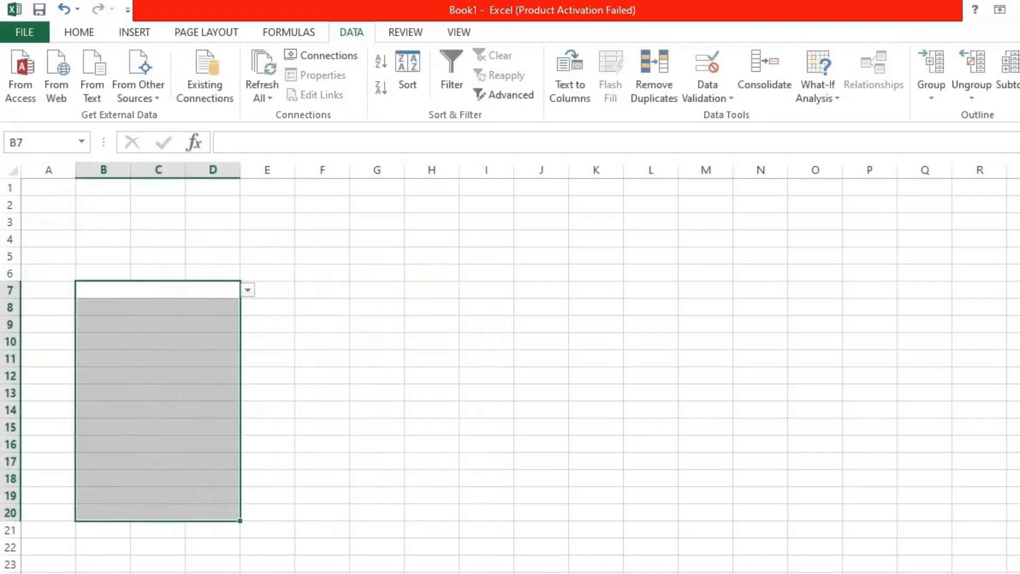
# - Choose SD Card in cell B7 and LCD in cell B8 from the in-cell dropdown lists
pyautogui.click(191, 291)
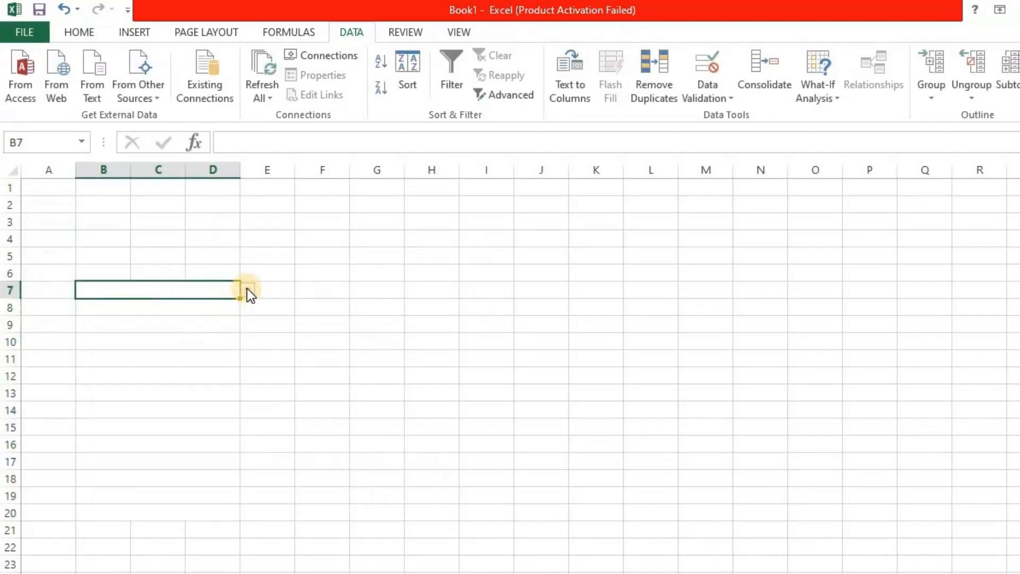
pyautogui.click(247, 288)
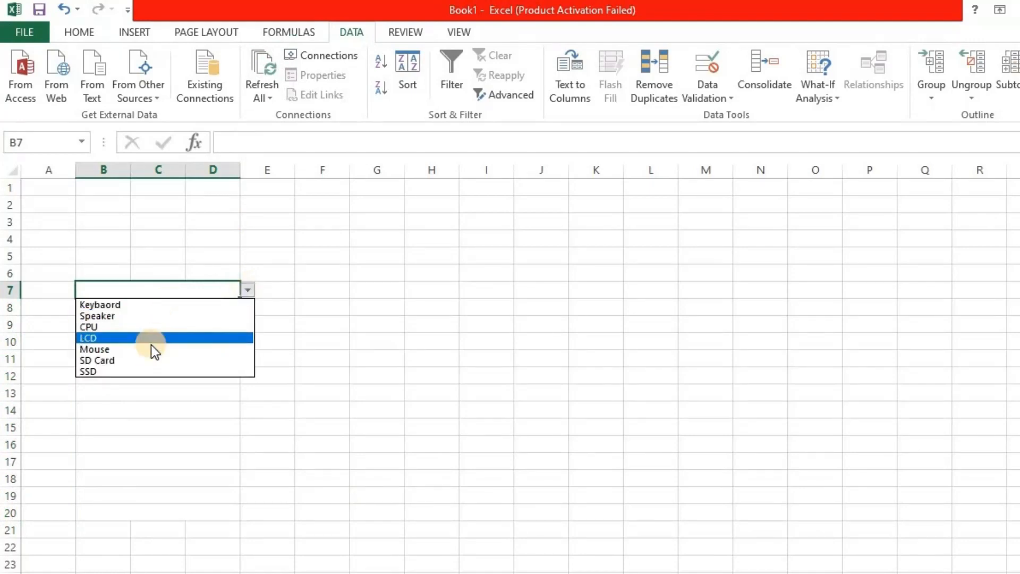
pyautogui.click(151, 359)
pyautogui.click(214, 306)
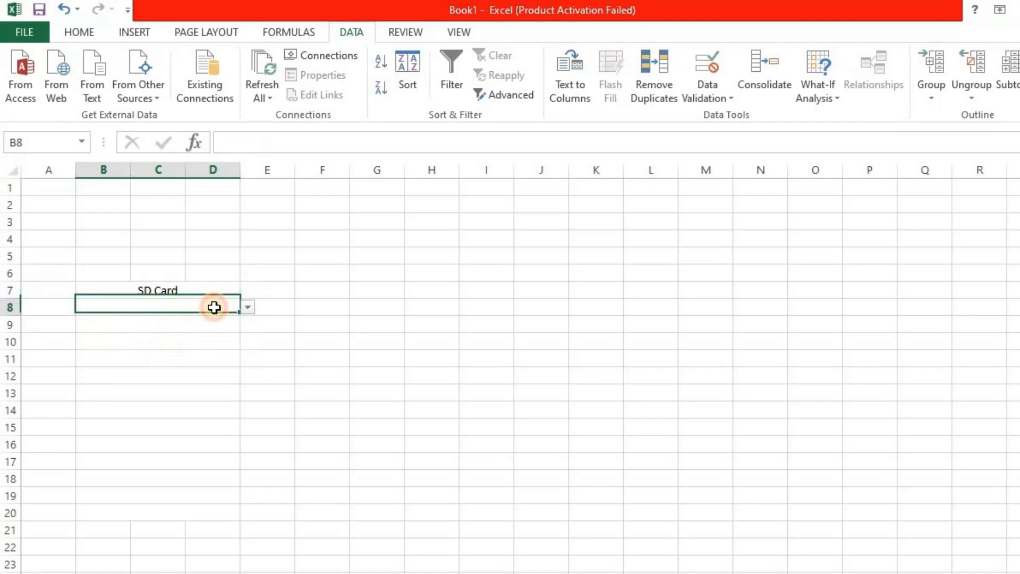
pyautogui.click(248, 307)
pyautogui.click(192, 355)
# - Choose CPU from the dropdown lists in cells B9 and B11
pyautogui.click(218, 326)
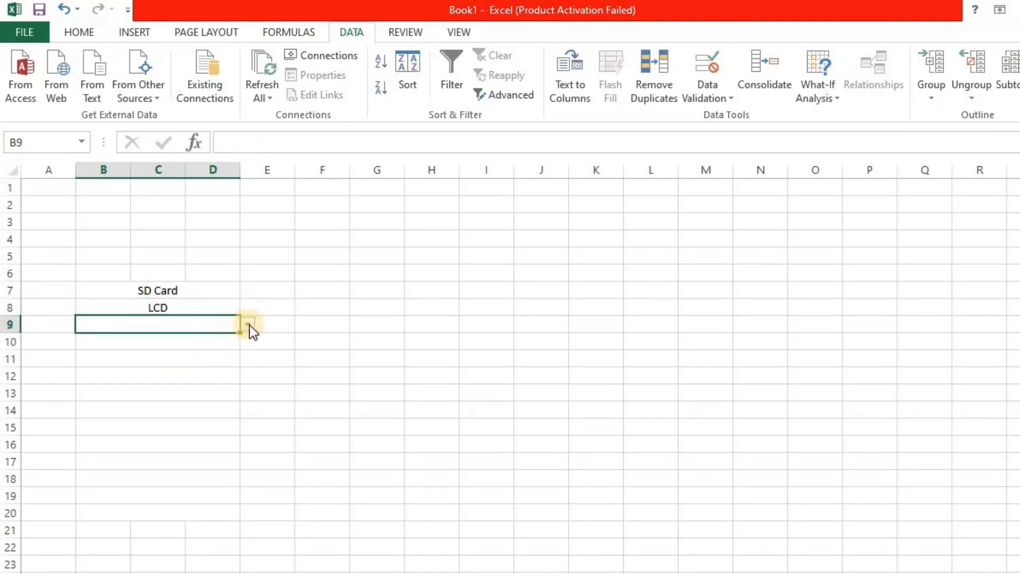
pyautogui.click(248, 324)
pyautogui.click(200, 362)
pyautogui.click(232, 353)
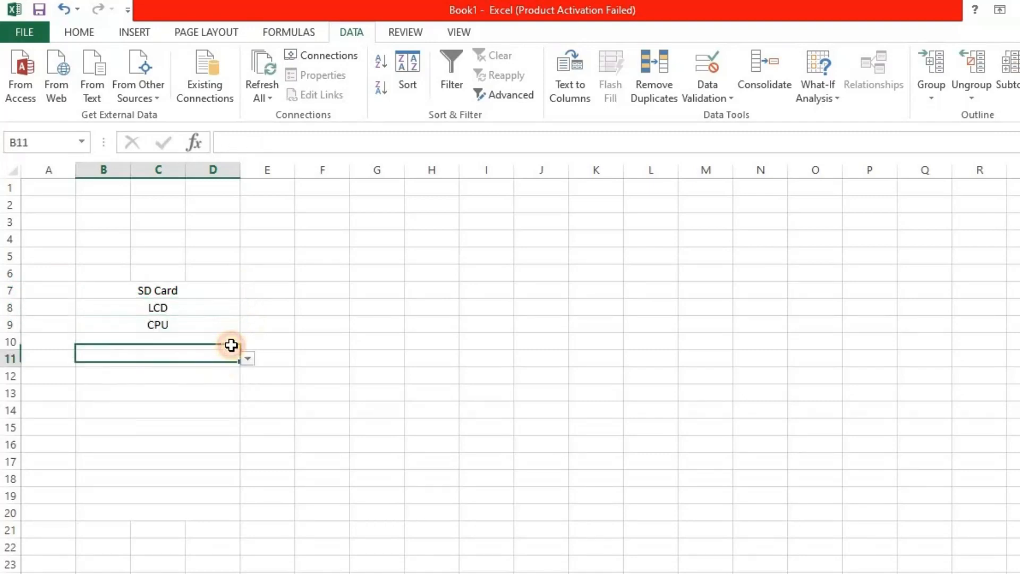
pyautogui.click(250, 359)
pyautogui.click(162, 396)
# - Choose LCD in cell B12 and Speaker in cell B14 from the dropdown lists
pyautogui.click(226, 379)
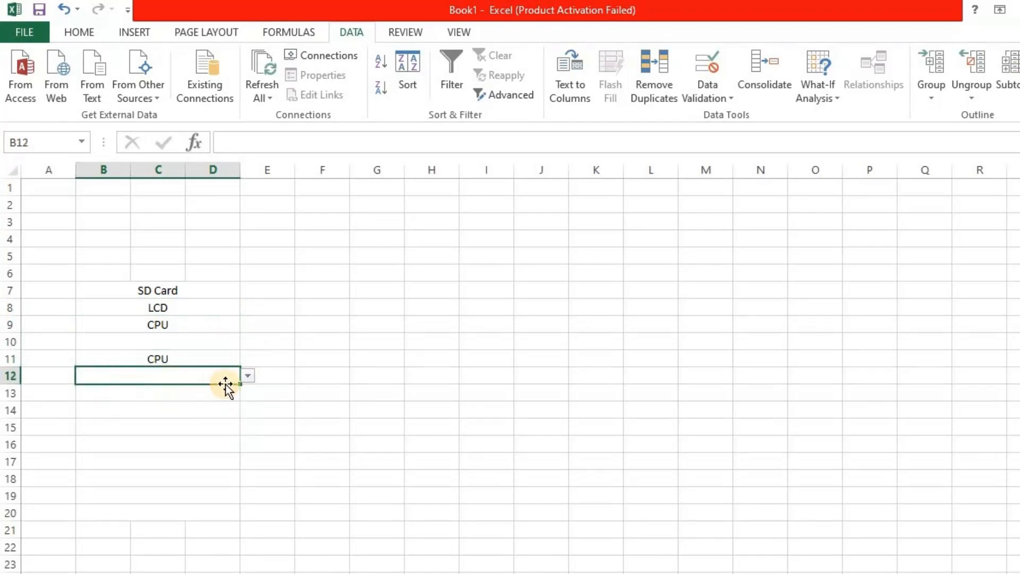
pyautogui.click(248, 376)
pyautogui.click(203, 407)
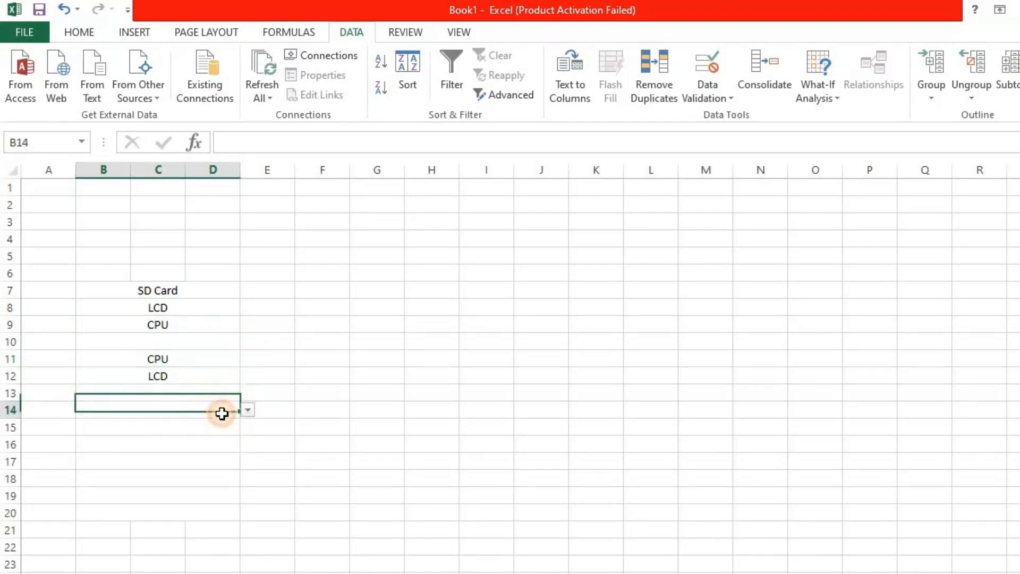
pyautogui.click(248, 410)
pyautogui.click(225, 435)
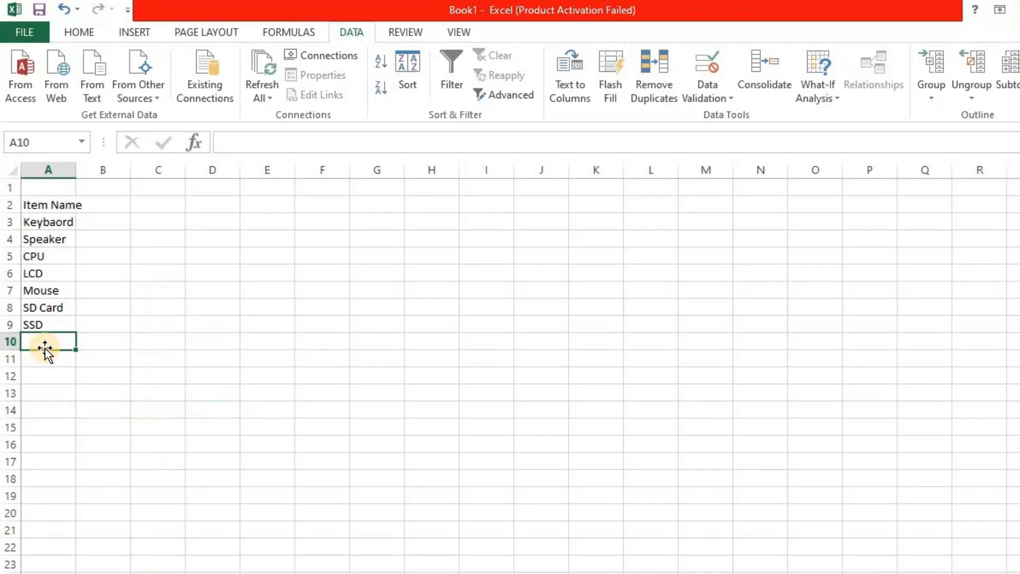
# - Enter HP in cell B3 of the List Data sheet, beside the Keybaord item
pyautogui.press('Right')
pyautogui.press('Up')
pyautogui.press('Up')
pyautogui.press('Up')
pyautogui.press('Up')
pyautogui.press('Up')
pyautogui.press('Up')
pyautogui.press('Up')
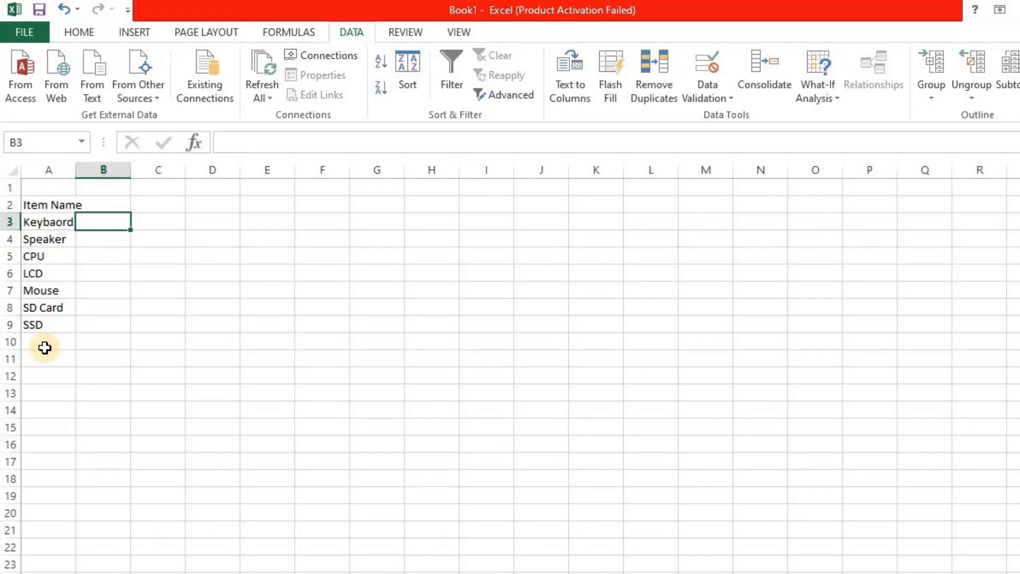
pyautogui.write('HP')
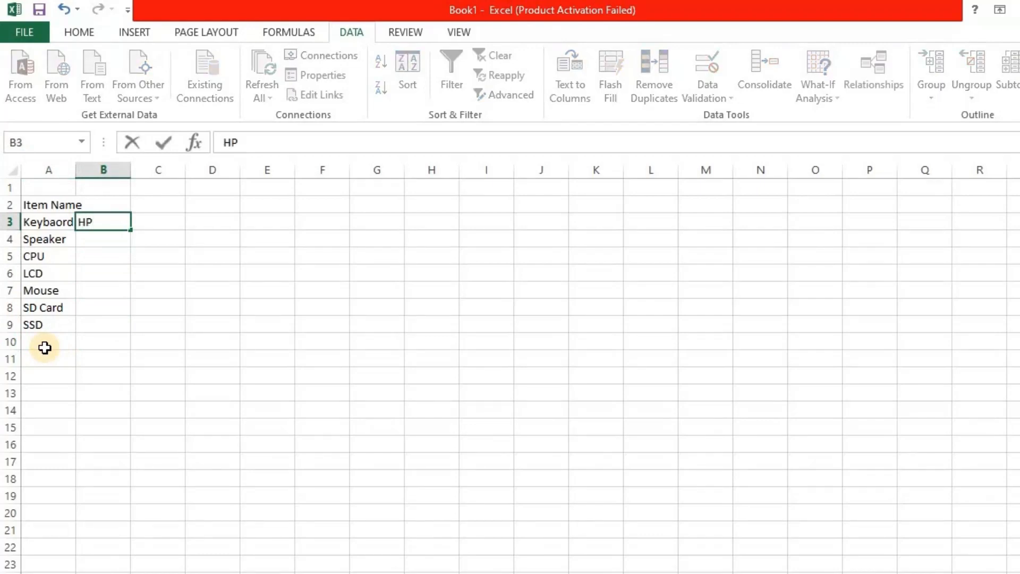
pyautogui.press('Return')
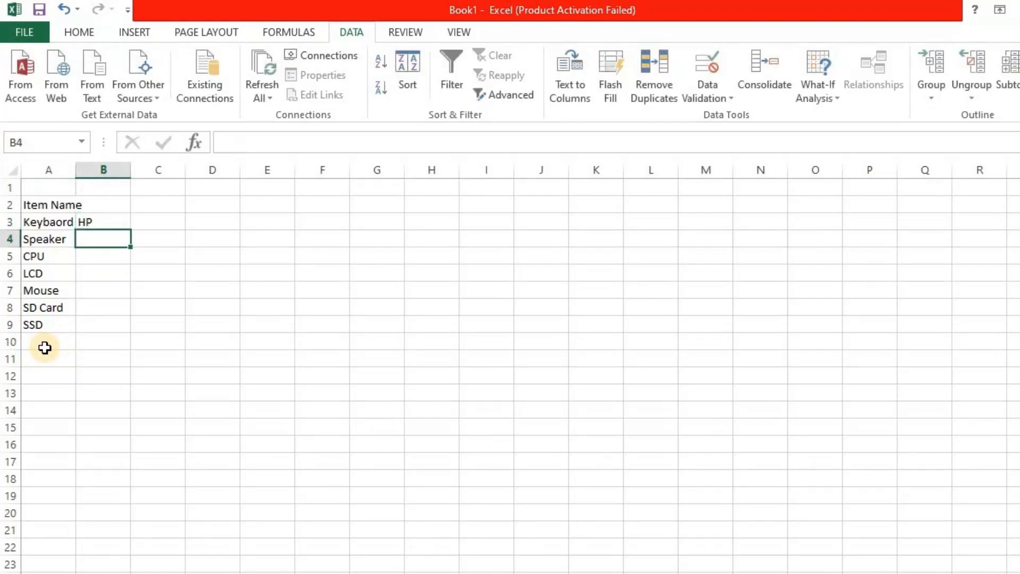
# - Enter Audionic in cell B4 beside the Speaker item
pyautogui.write('Aud')
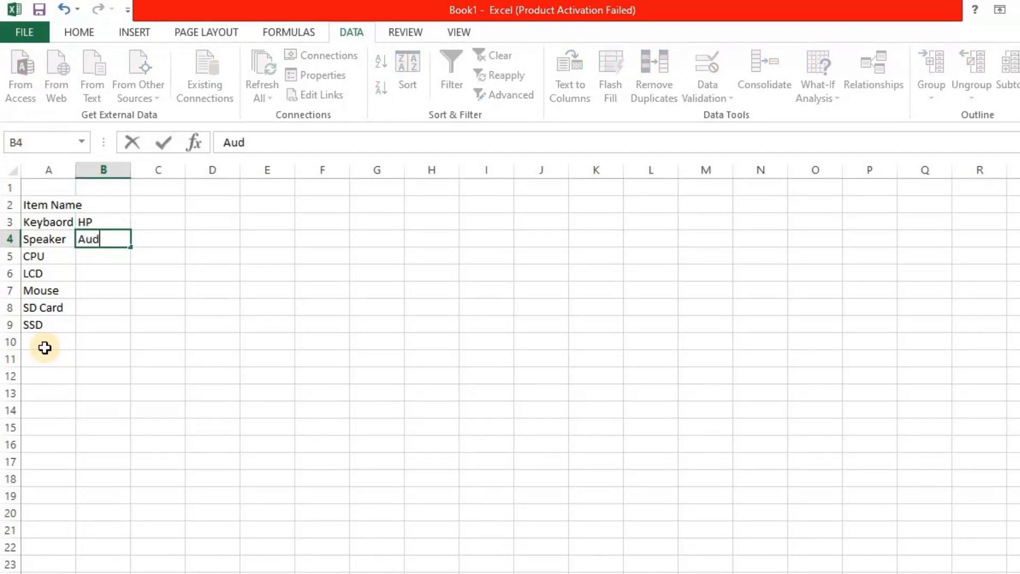
pyautogui.write('ionics')
pyautogui.press('BackSpace')
pyautogui.press('BackSpace')
pyautogui.press('BackSpace')
pyautogui.press('BackSpace')
pyautogui.press('BackSpace')
pyautogui.press('BackSpace')
pyautogui.write('ionic')
pyautogui.press('Return')
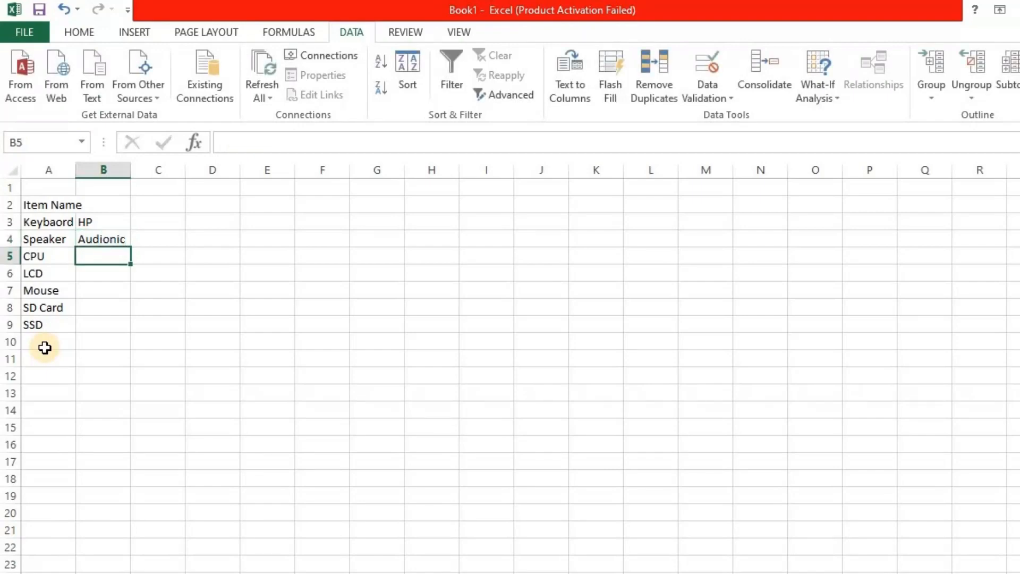
# - Enter the brands DELL in B5, ACER in B6 and HP in B7 beside their items
pyautogui.write('DELL')
pyautogui.press('Return')
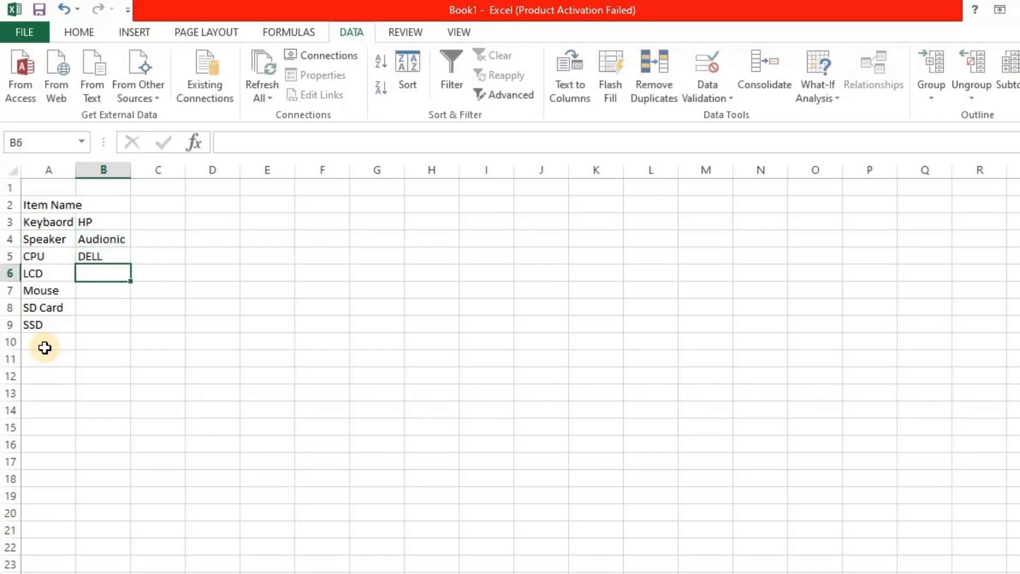
pyautogui.write('ACER')
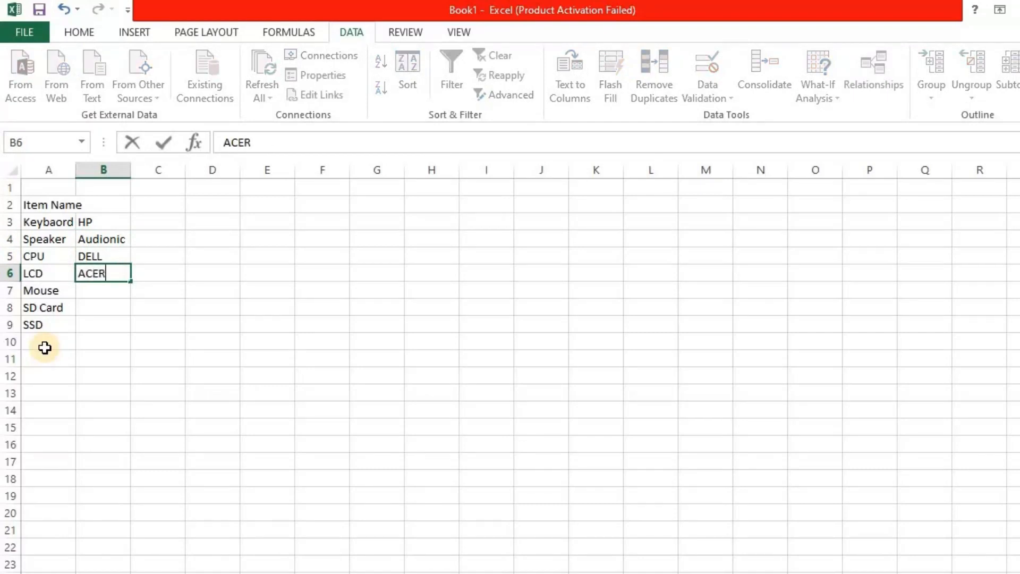
pyautogui.press('Return')
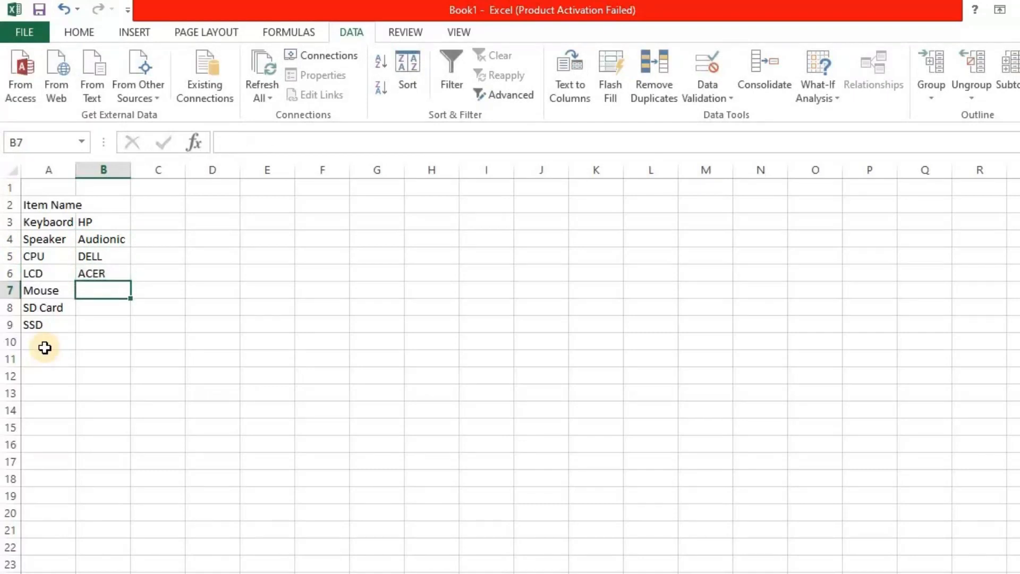
pyautogui.write('HP')
pyautogui.press('Return')
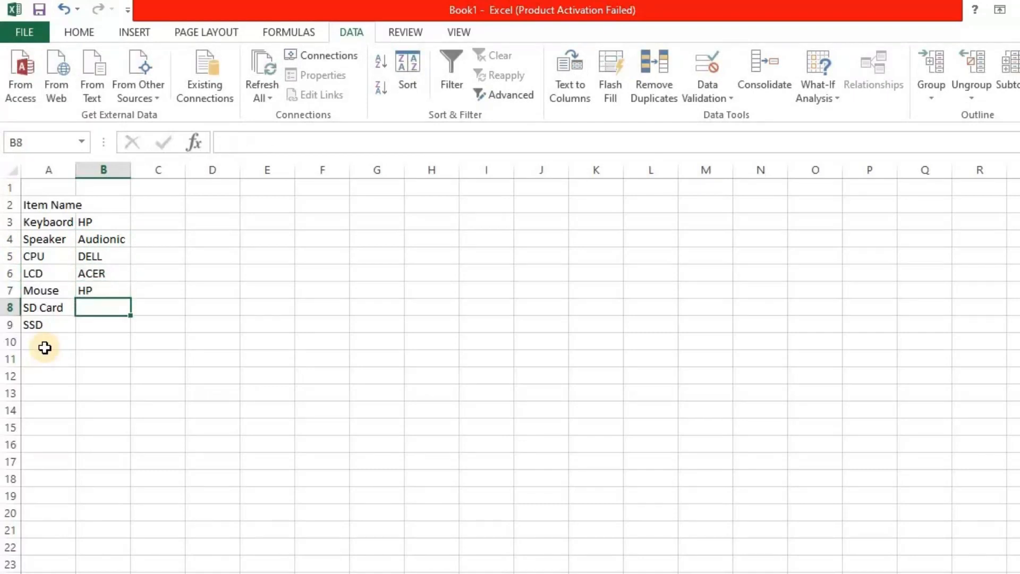
# - Complete the brand column with Sandick in B8 and Kingston in B9
pyautogui.write('Sn')
pyautogui.press('BackSpace')
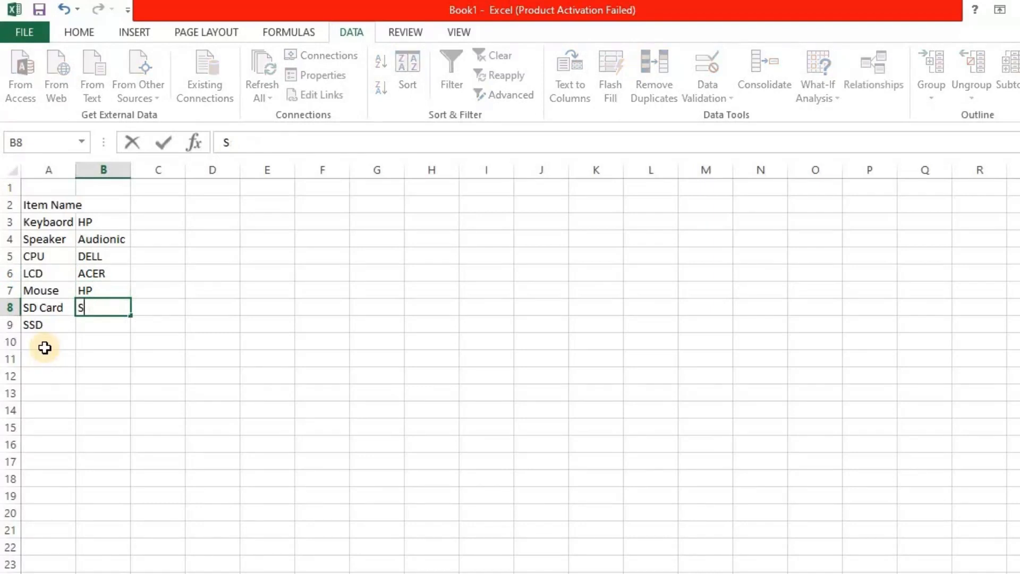
pyautogui.write('andick')
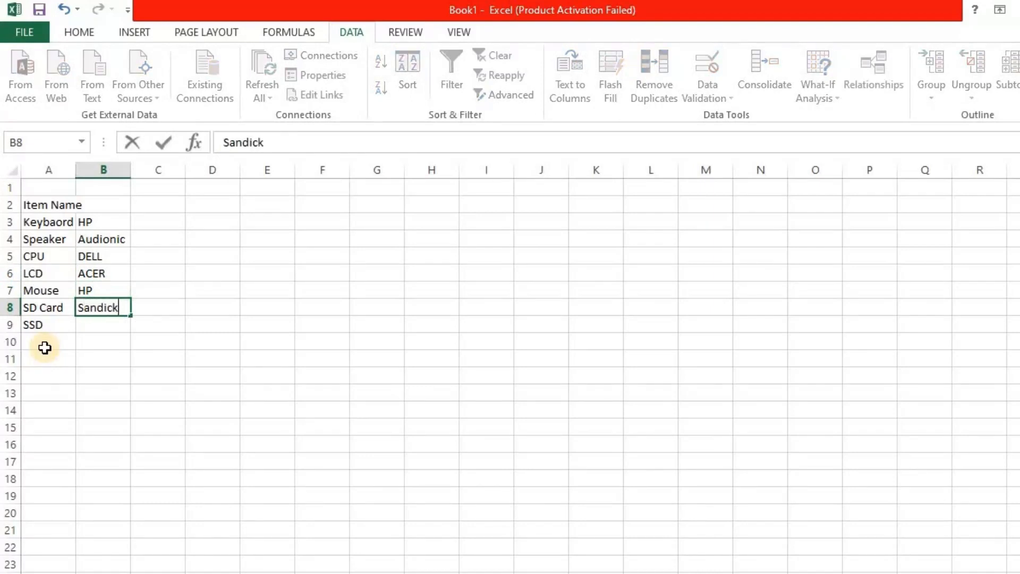
pyautogui.press('Return')
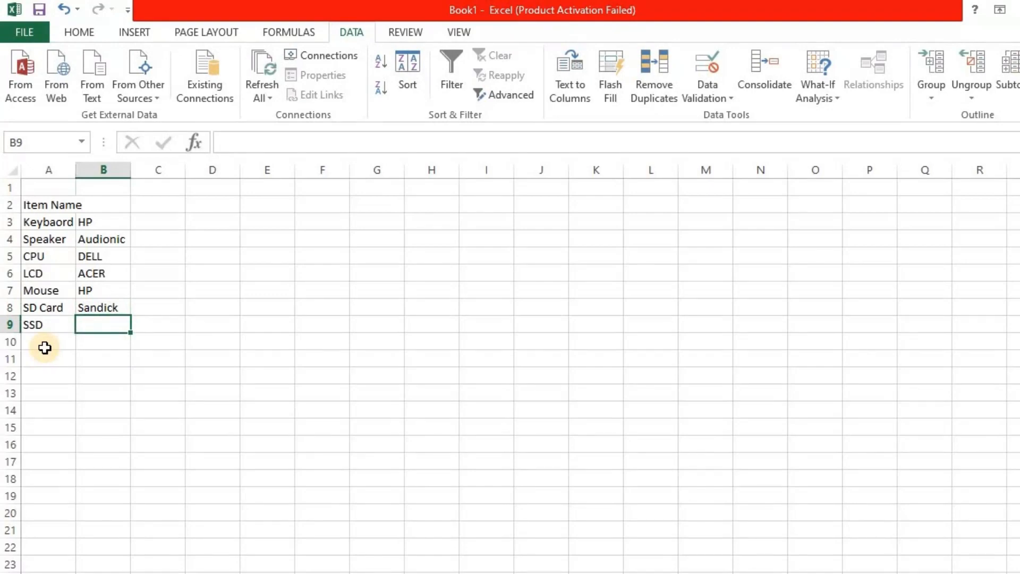
pyautogui.write('Kingsto')
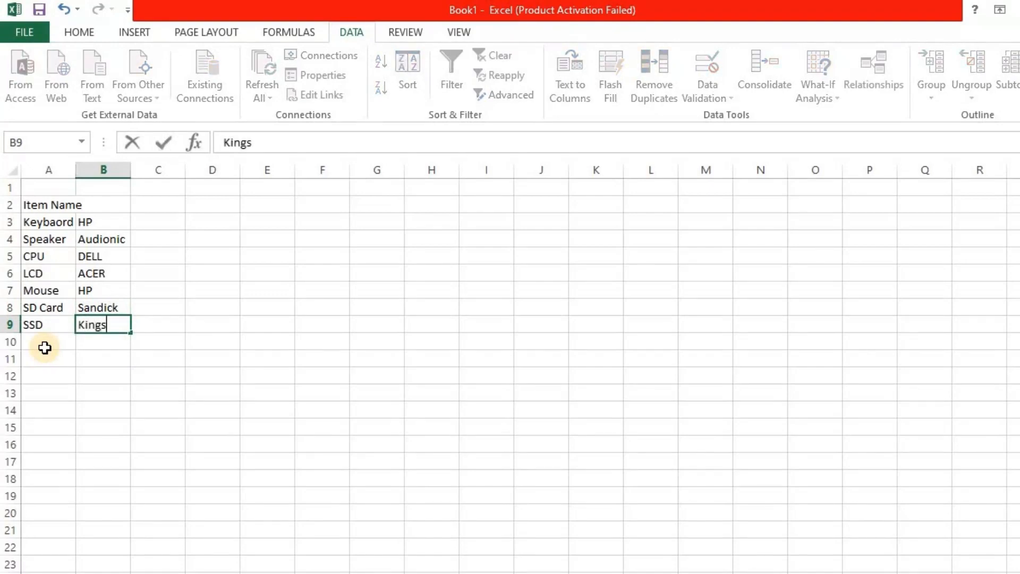
pyautogui.write('n')
pyautogui.press('Return')
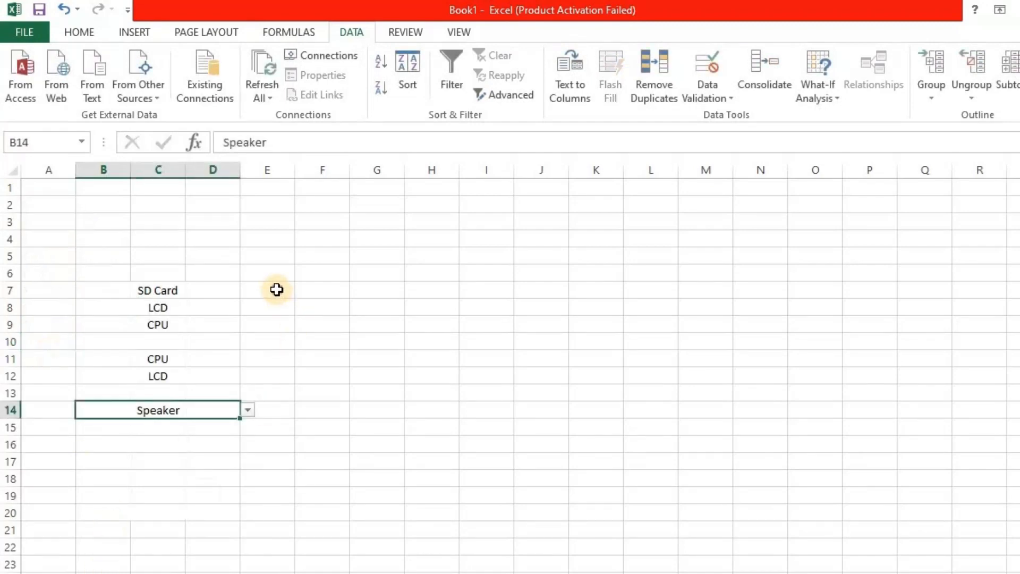
# - Merge and center cells E7:G7, and fill the merged format down through row 19
pyautogui.moveTo(277, 290); pyautogui.dragTo(372, 296)
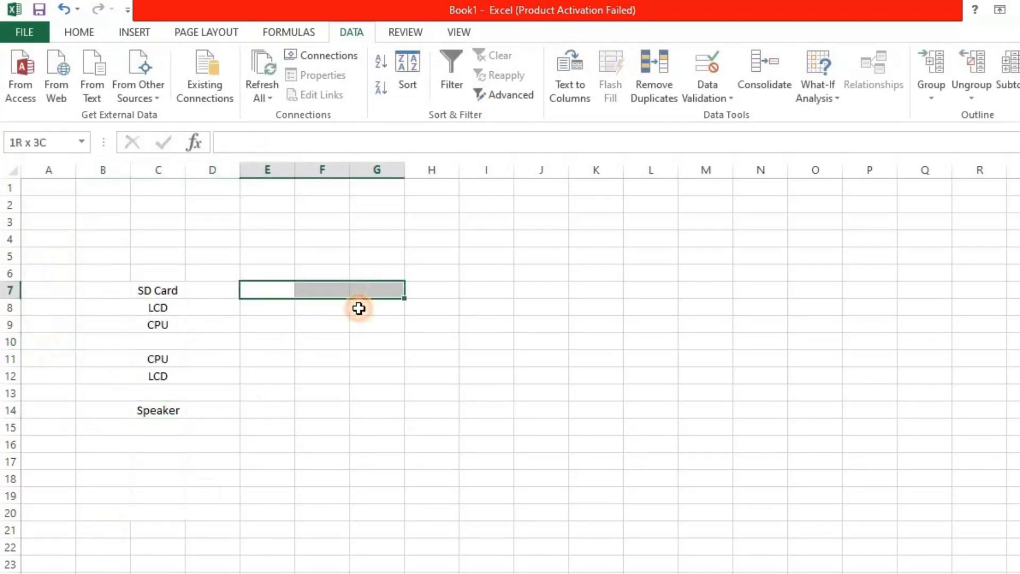
pyautogui.click(88, 33)
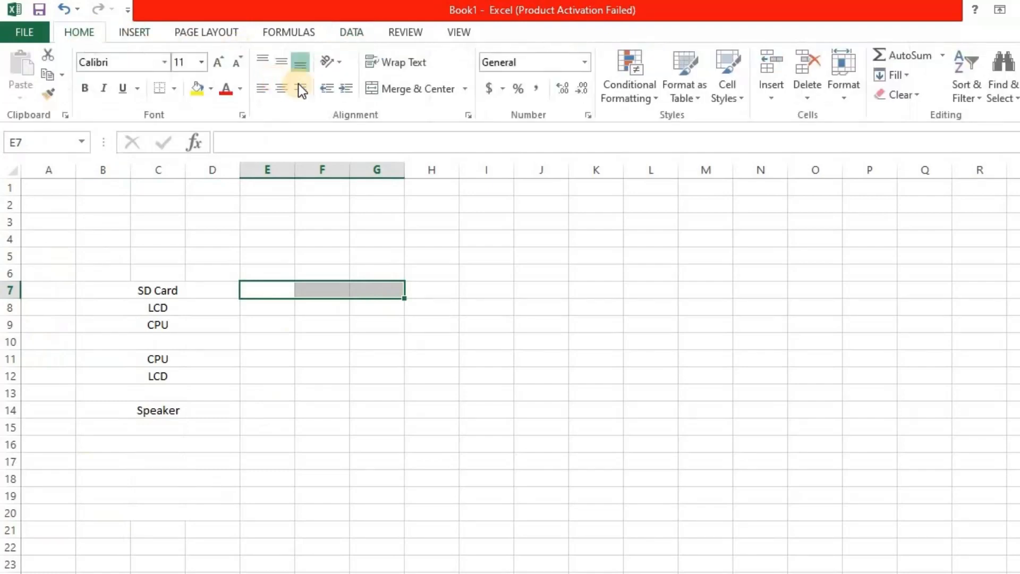
pyautogui.click(424, 94)
pyautogui.moveTo(407, 299); pyautogui.dragTo(397, 500)
pyautogui.moveTo(344, 286)
pyautogui.mouseDown()
pyautogui.moveTo(339, 302)
pyautogui.moveTo(339, 292)
pyautogui.mouseUp()
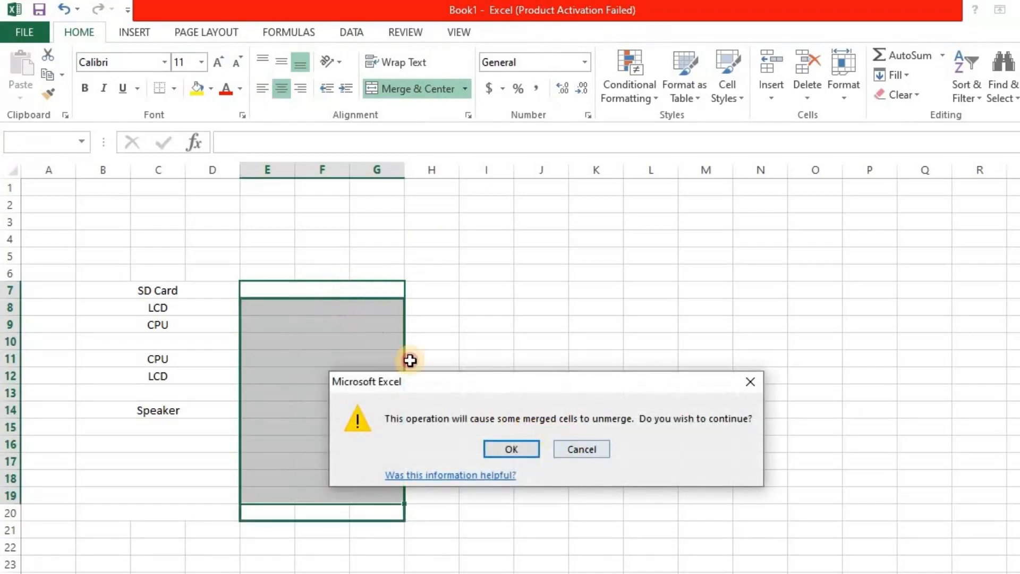
pyautogui.press('Return')
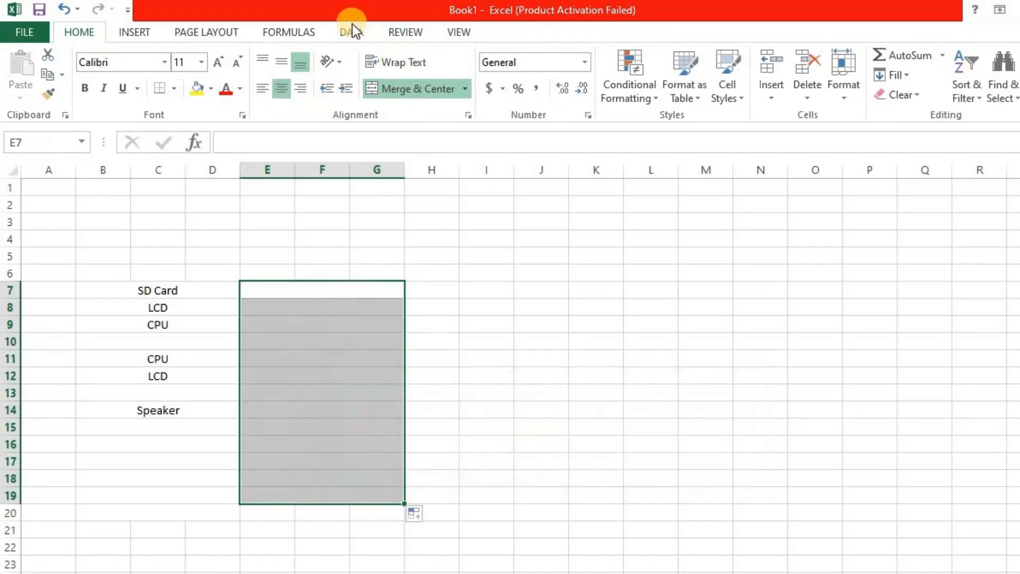
# - Apply list data validation to the merged cells E7:G19, using 'List Data'!$B$3:$B$9 as the source
pyautogui.click(361, 40)
pyautogui.click(718, 103)
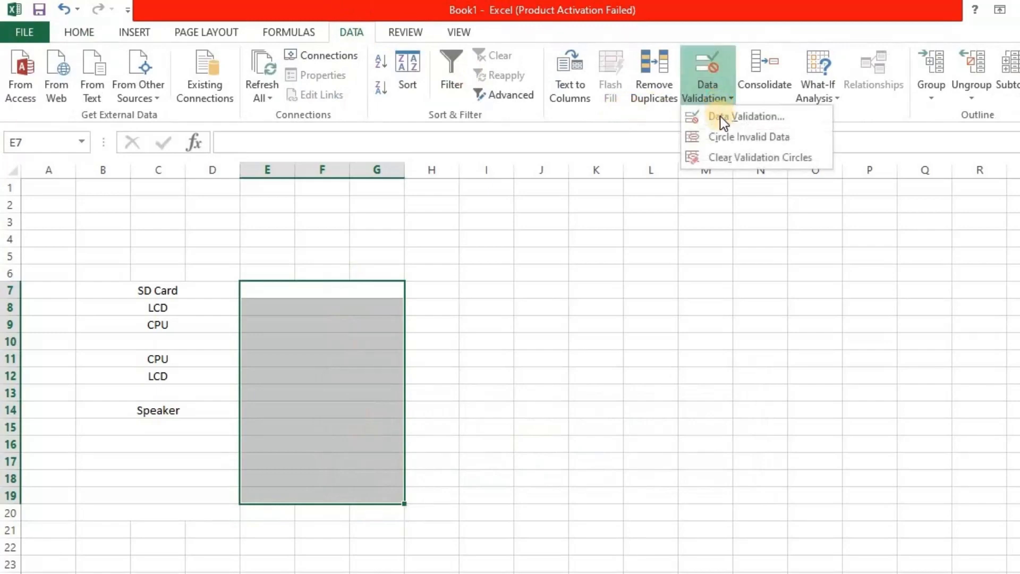
pyautogui.click(720, 117)
pyautogui.click(240, 348)
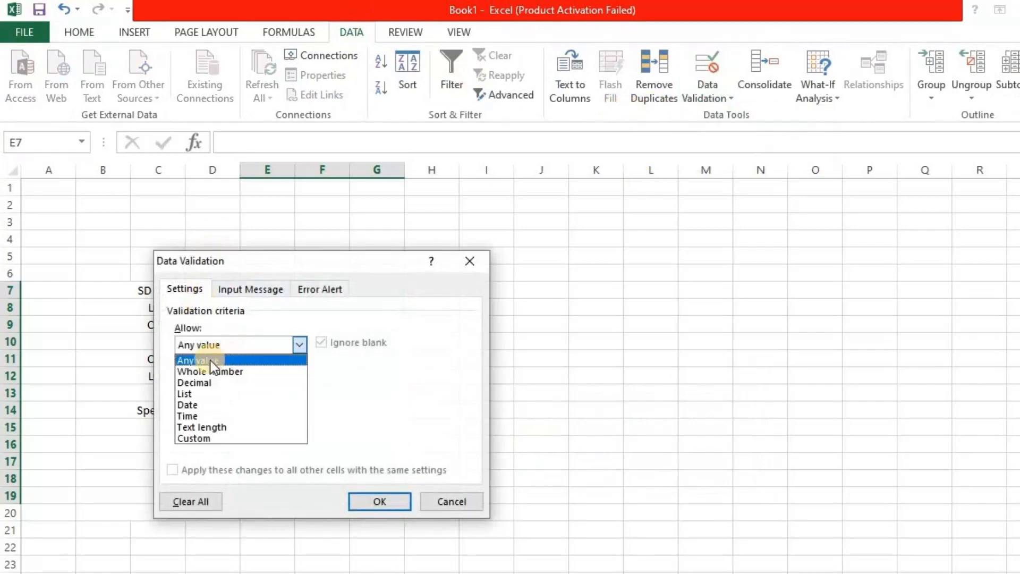
pyautogui.click(205, 393)
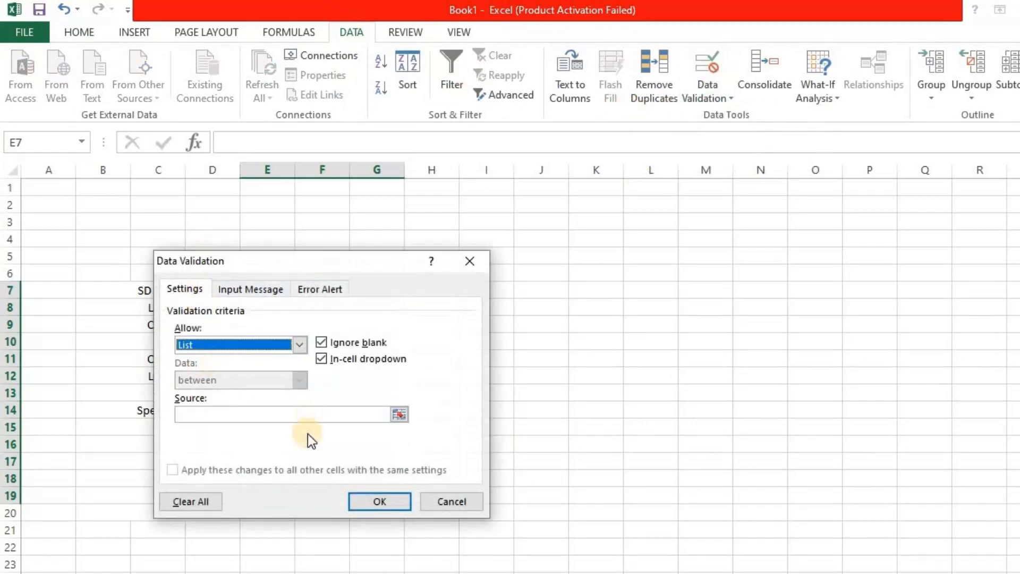
pyautogui.click(399, 415)
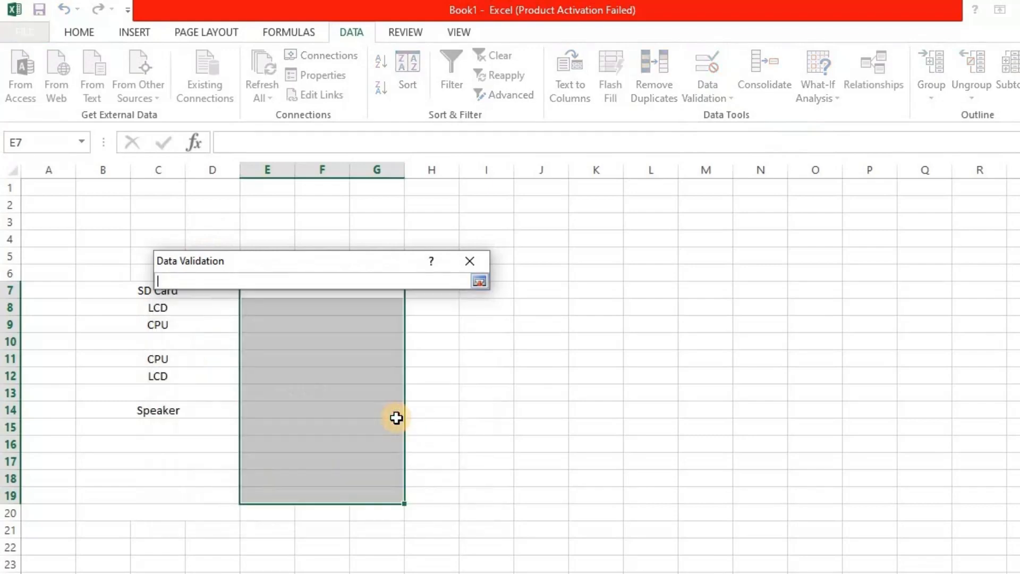
pyautogui.click(159, 572)
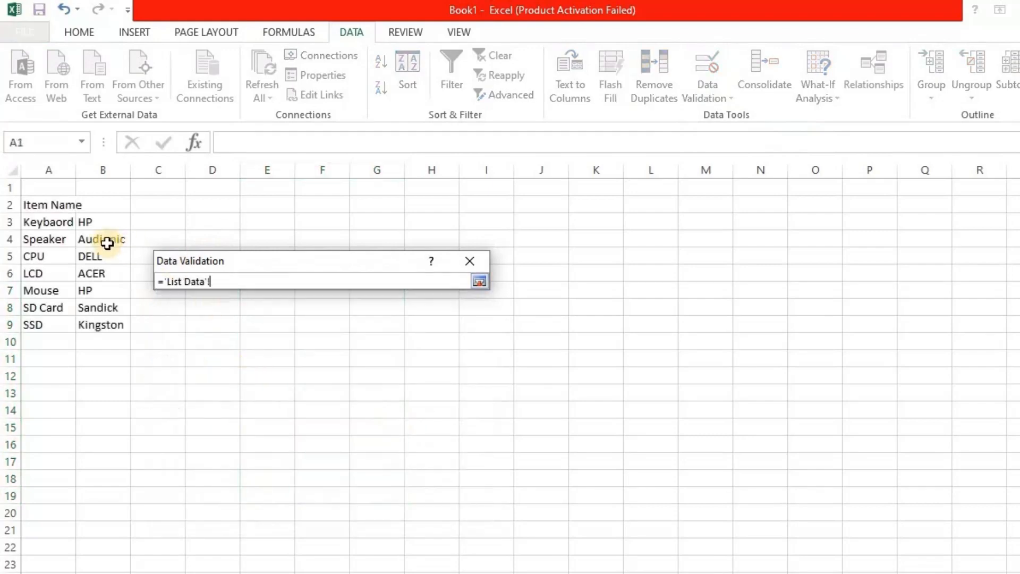
pyautogui.moveTo(105, 223); pyautogui.dragTo(93, 325)
pyautogui.click(480, 281)
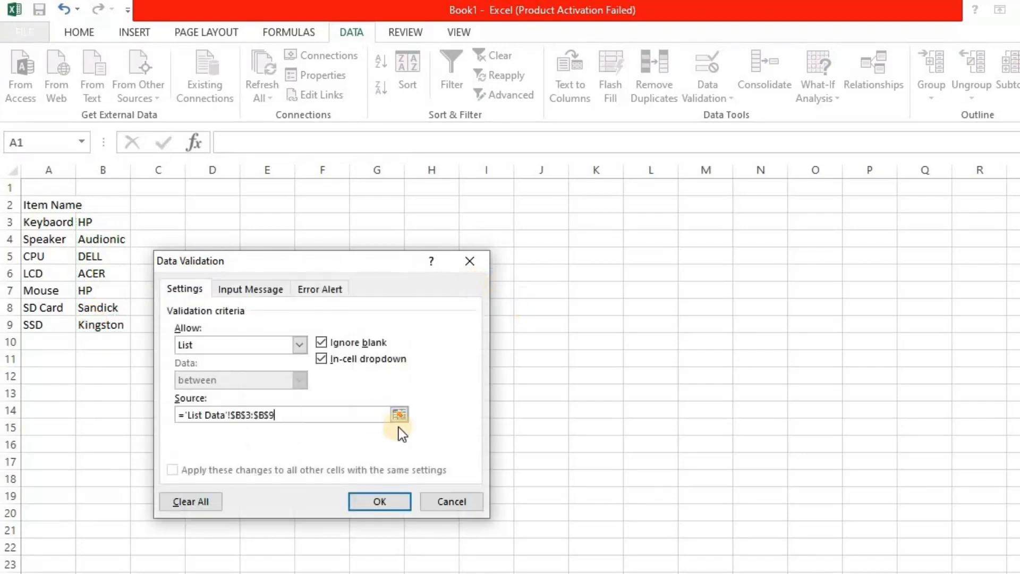
pyautogui.click(382, 498)
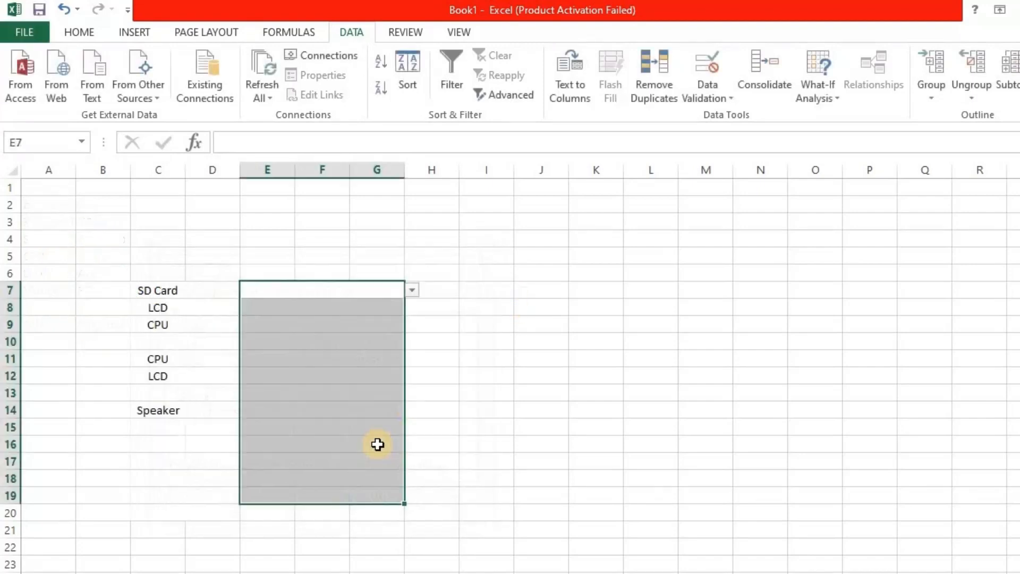
# - Check the item and brand dropdowns in row 7 and choose Sandick in E7 for the SD Card
pyautogui.click(413, 290)
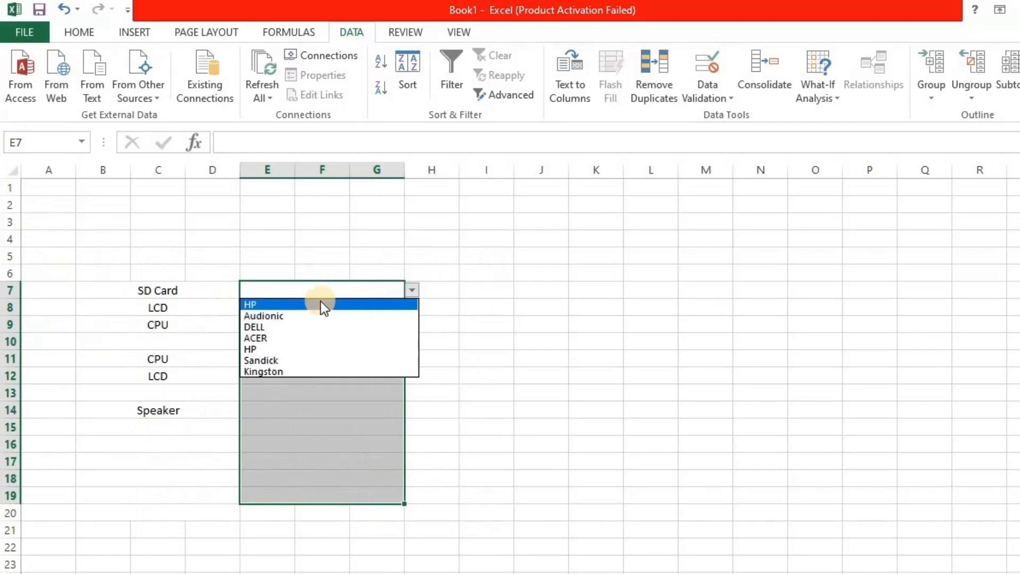
pyautogui.click(215, 293)
pyautogui.click(214, 292)
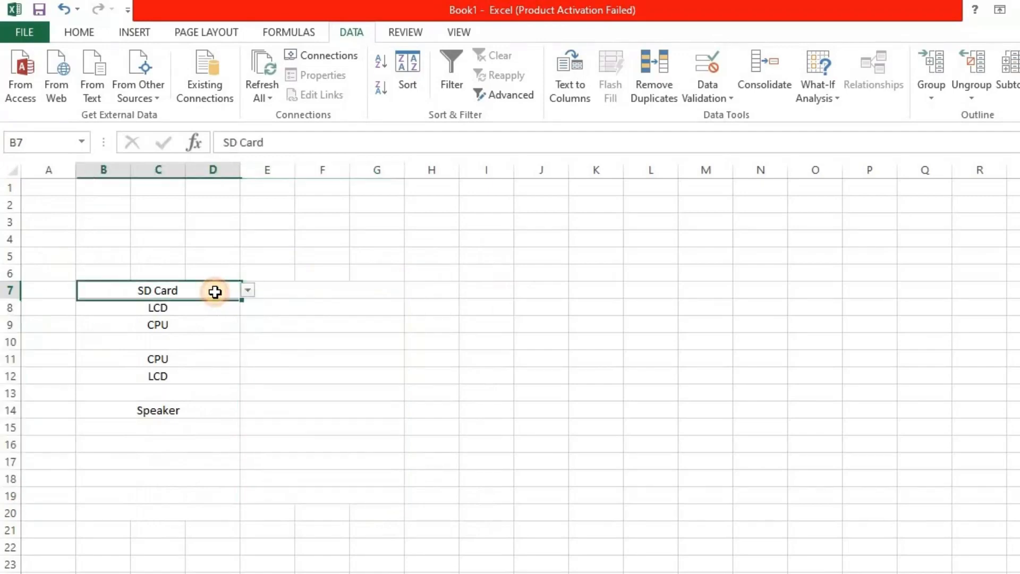
pyautogui.click(248, 290)
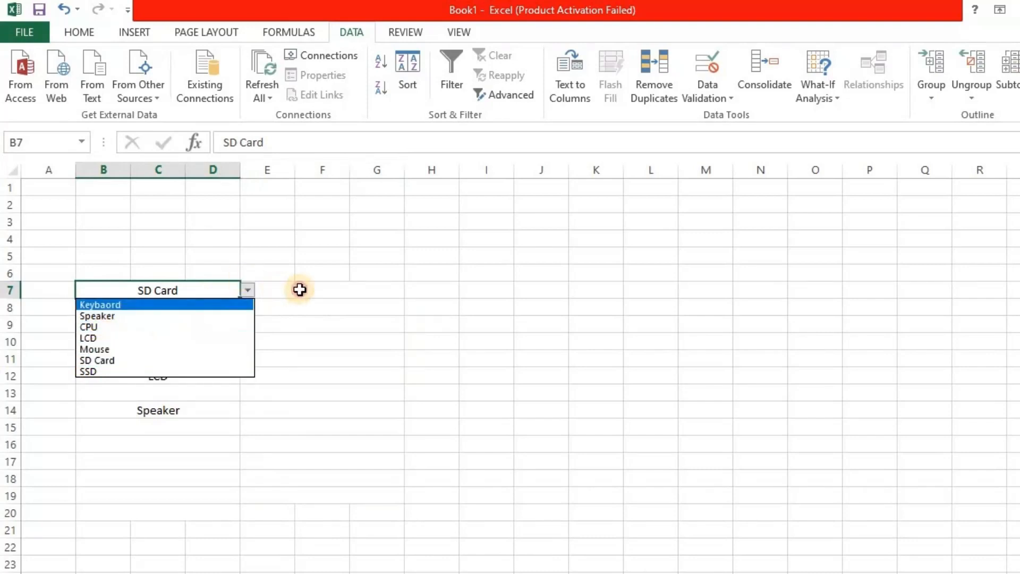
pyautogui.click(396, 292)
pyautogui.click(397, 292)
pyautogui.click(413, 290)
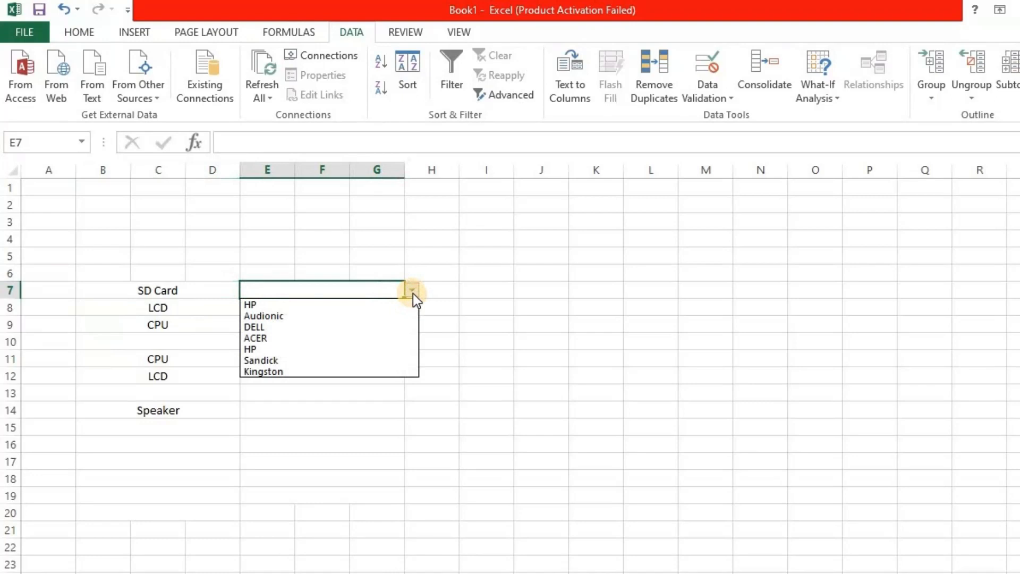
pyautogui.click(292, 360)
# - Choose HP from the brand dropdown in E8 for the LCD item
pyautogui.click(380, 307)
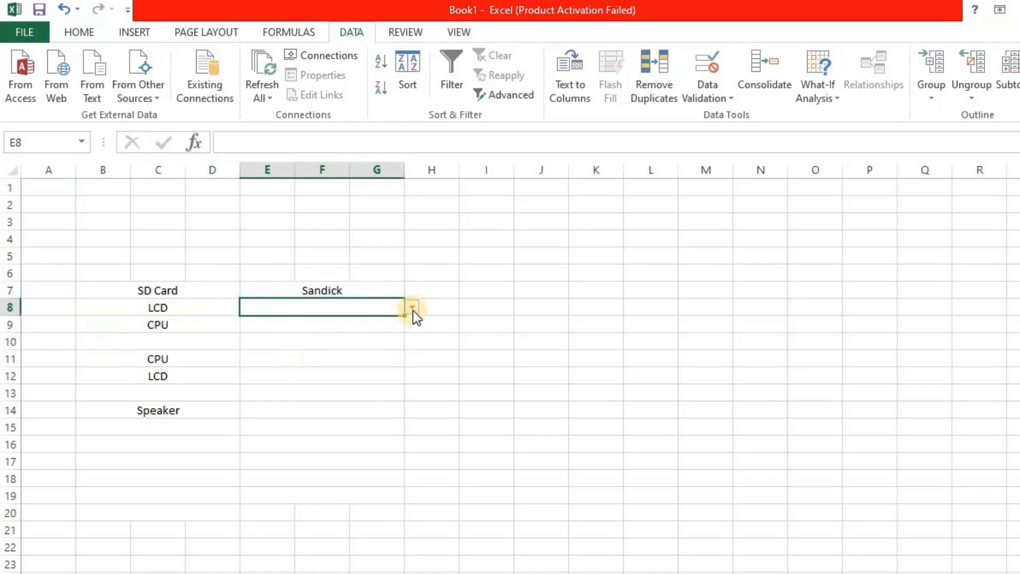
pyautogui.click(412, 311)
pyautogui.click(305, 370)
# - Choose CPU from the item dropdown in the empty cell B10 and select the brand cell E10 beside it
pyautogui.click(344, 327)
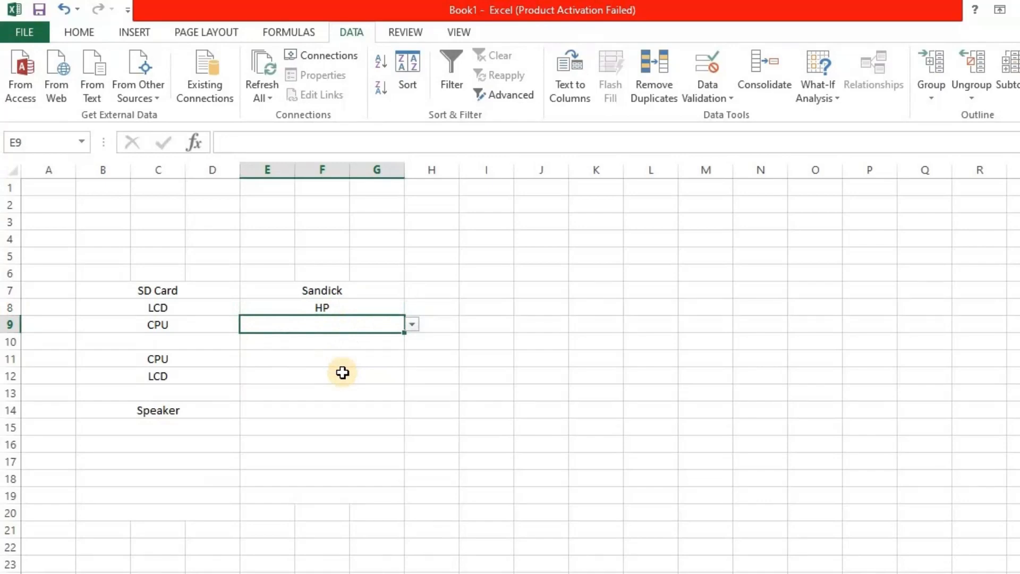
pyautogui.click(162, 307)
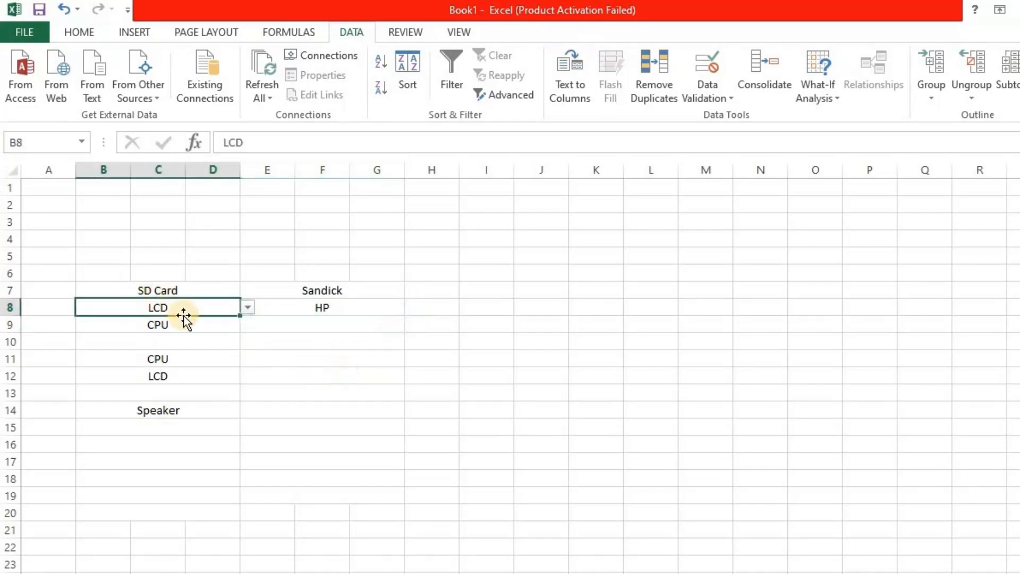
pyautogui.click(187, 325)
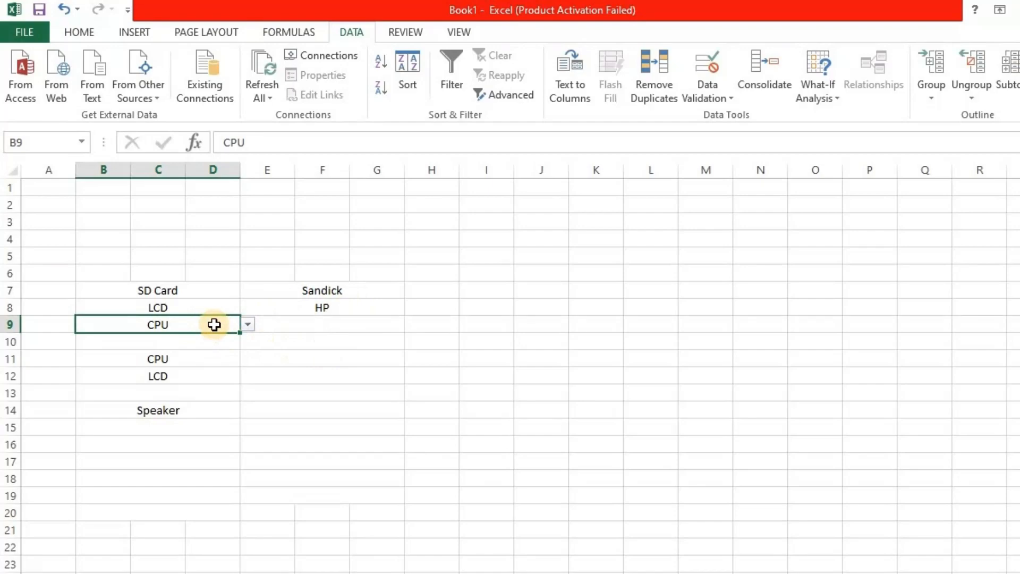
pyautogui.click(205, 345)
pyautogui.click(247, 341)
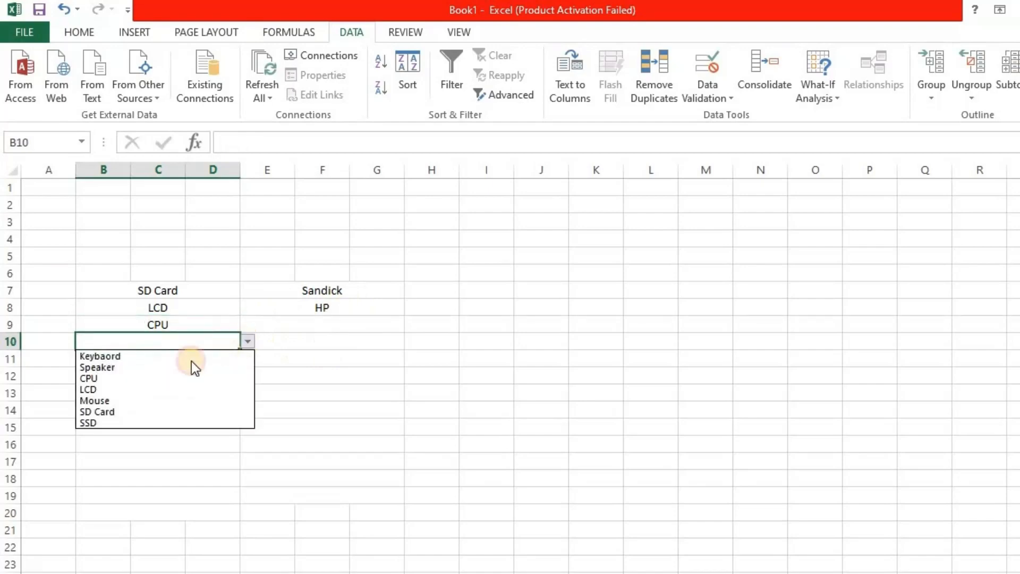
pyautogui.click(173, 378)
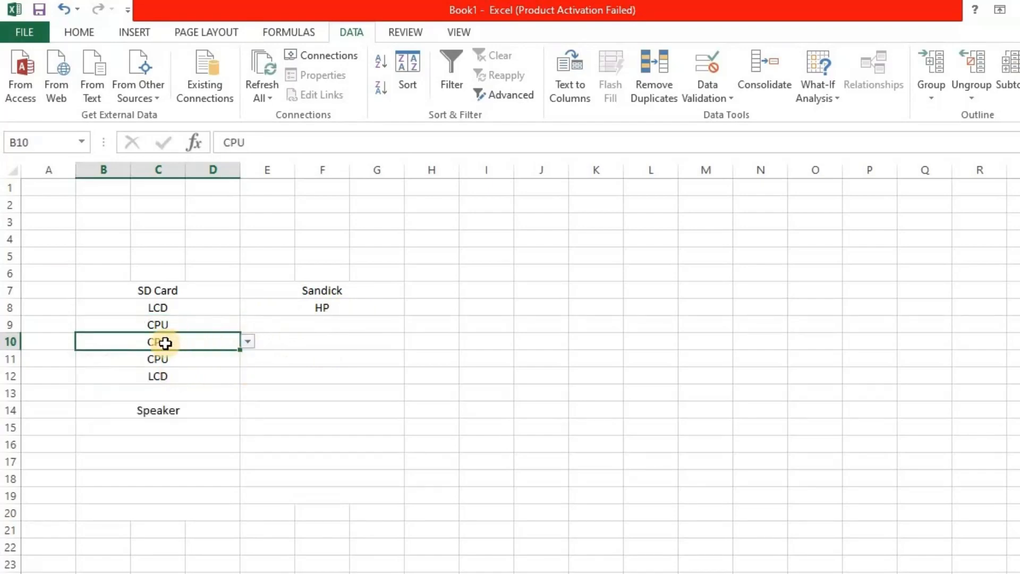
pyautogui.click(277, 340)
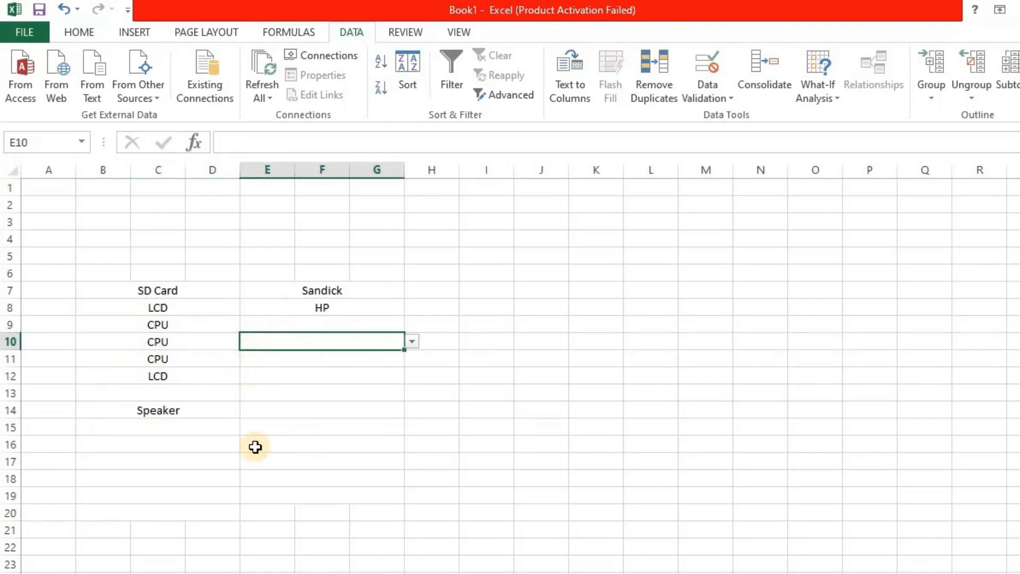